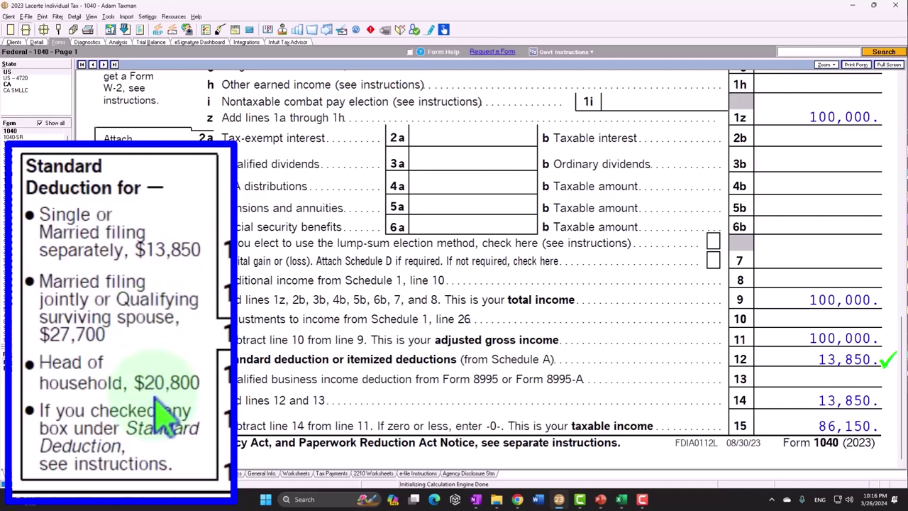
Step: Examine the Standard Deduction Chart on Form 1040-SR for every filing status and number of boxes checked
click(23, 137)
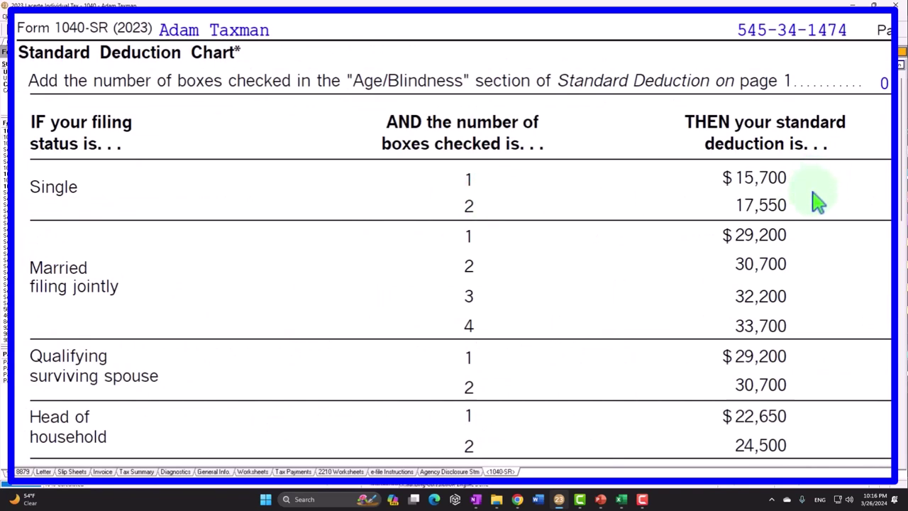
scroll(634, 247, down, 1)
scroll(636, 244, down, 1)
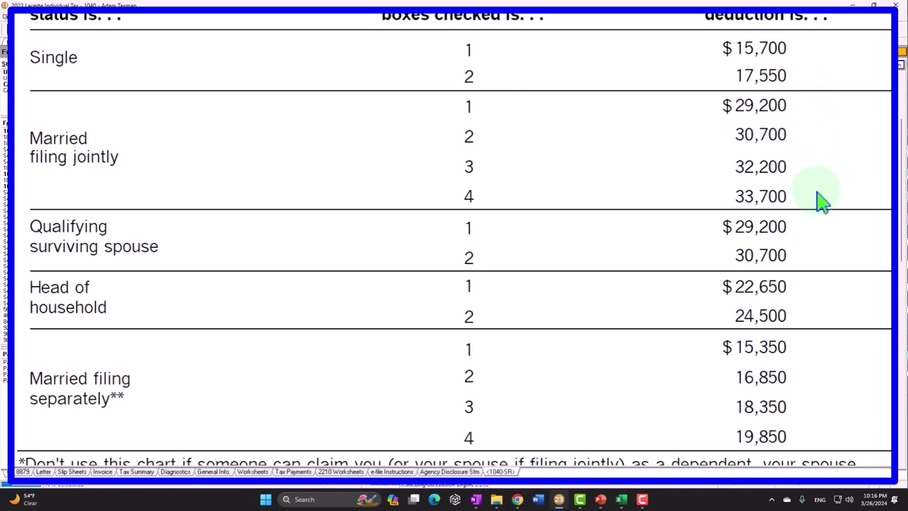
click(25, 137)
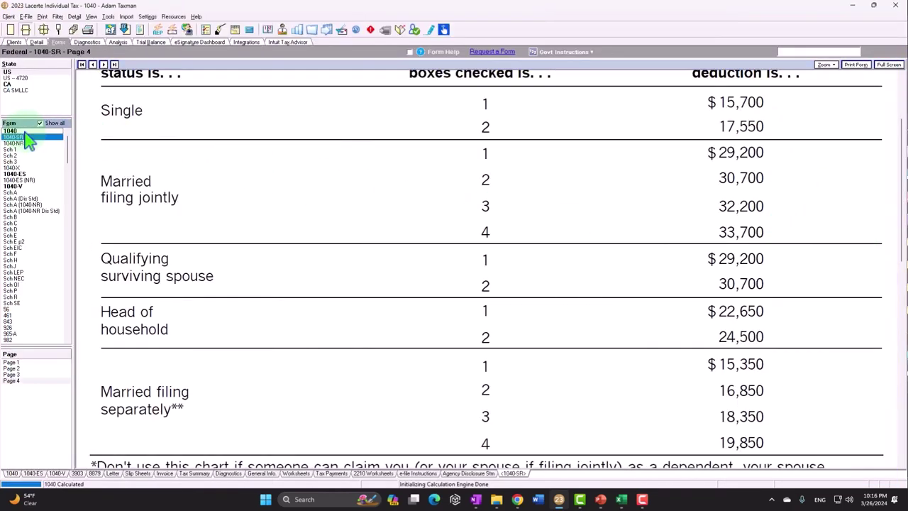
Step: Review the deduction line 12 on Form 1040 and compare it with the itemized deductions on Schedule A
click(13, 132)
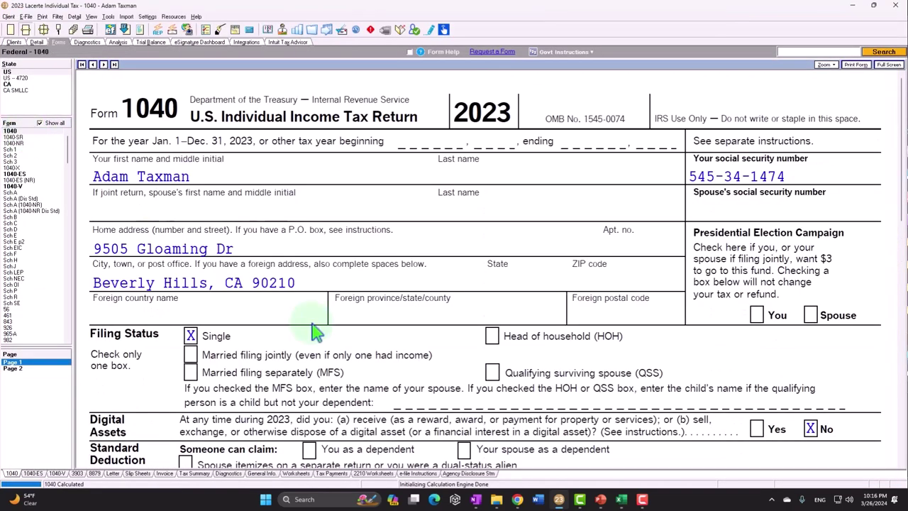
scroll(315, 327, down, 10)
scroll(318, 334, down, 5)
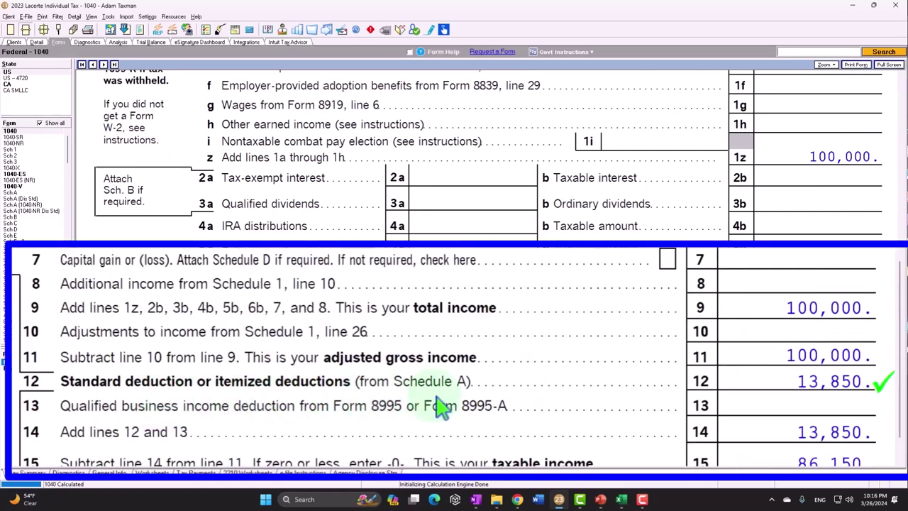
click(19, 197)
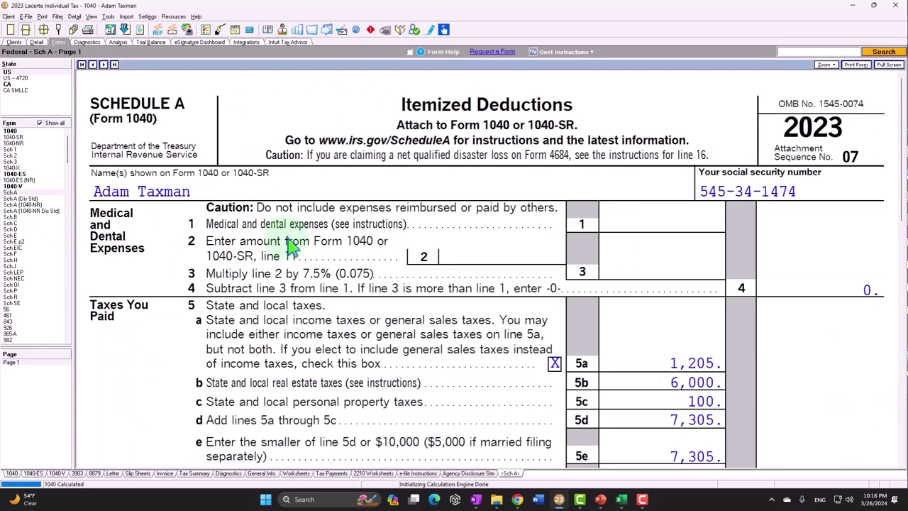
scroll(291, 244, down, 6)
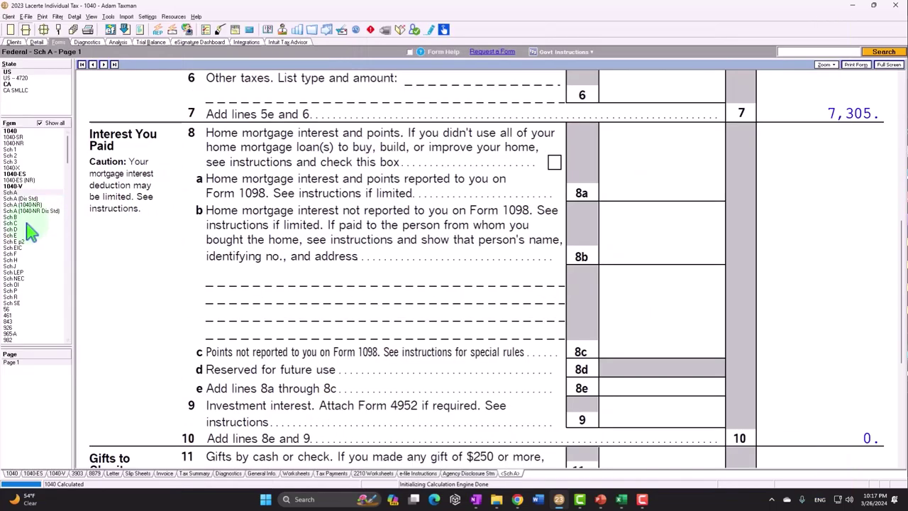
Step: Examine the income and expense lines of Schedule C, down to the total expenses and net profit lines
click(27, 225)
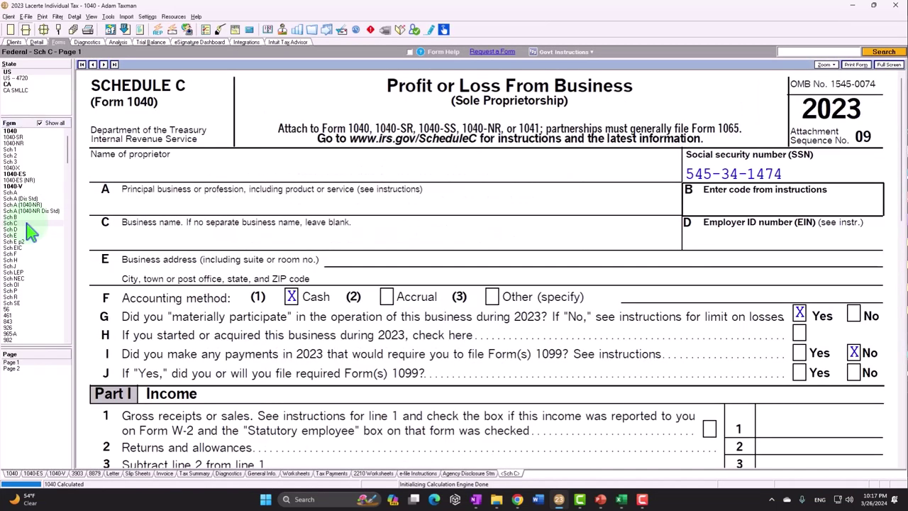
scroll(428, 241, down, 4)
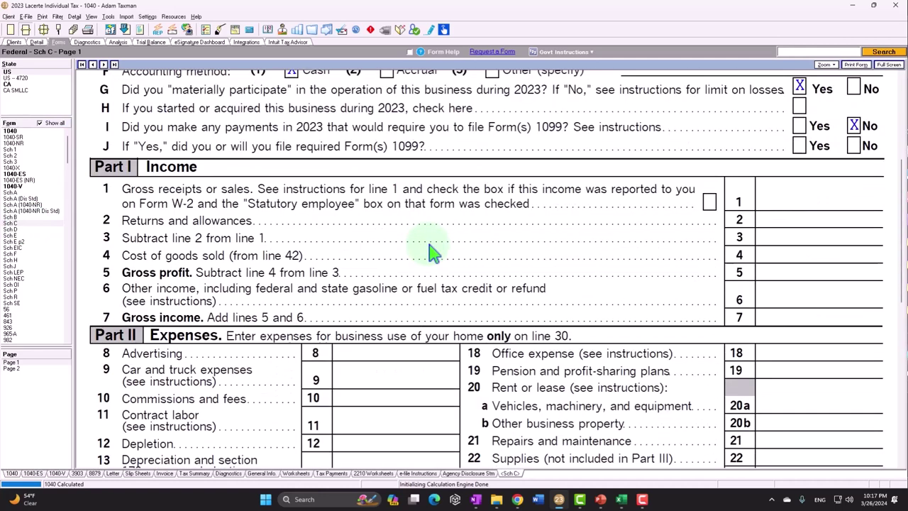
scroll(706, 241, down, 2)
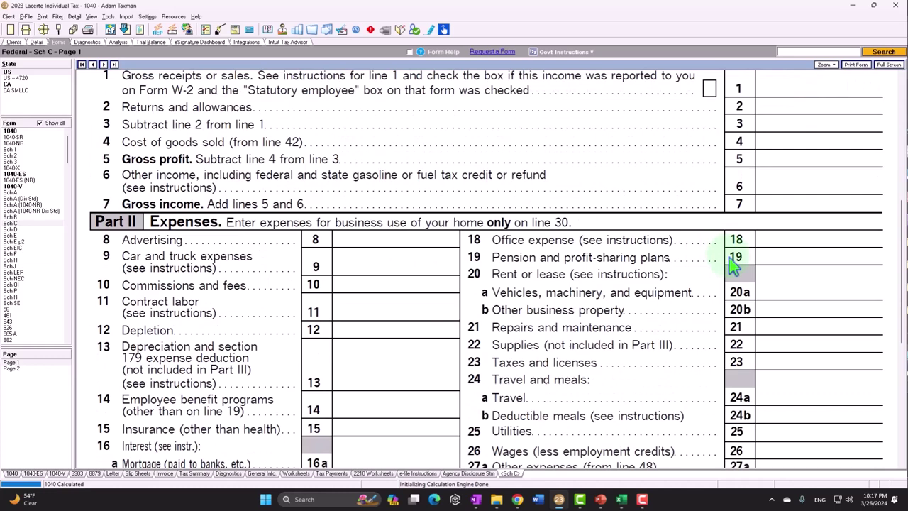
scroll(734, 264, down, 3)
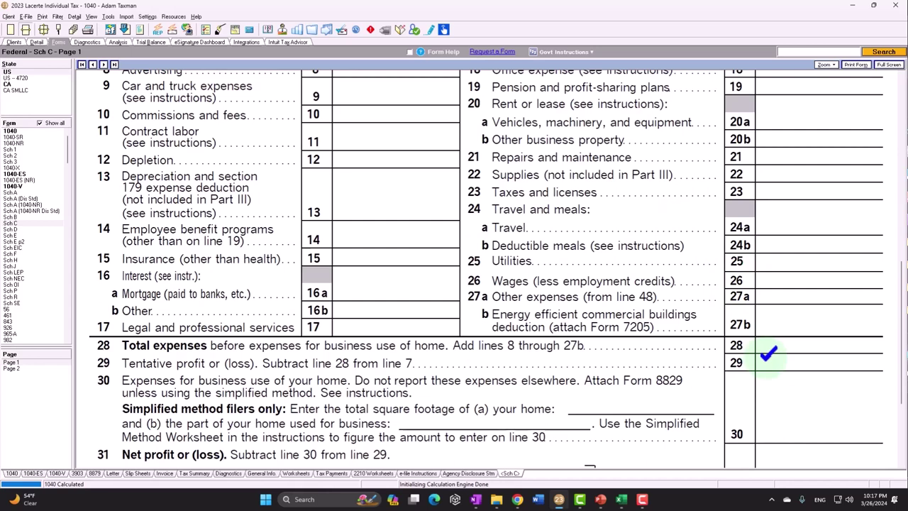
scroll(763, 357, up, 1)
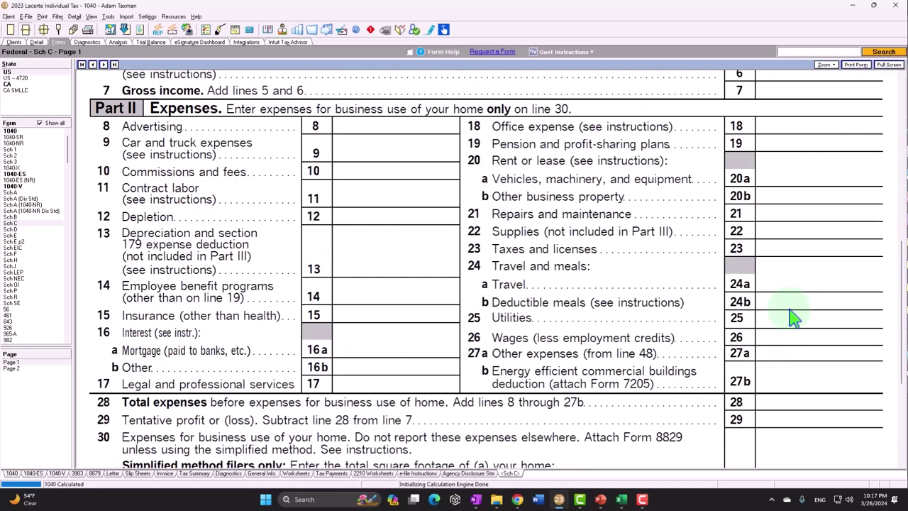
Step: Go through Schedule A from the medical expenses and taxes paid to the home mortgage interest lines
click(12, 193)
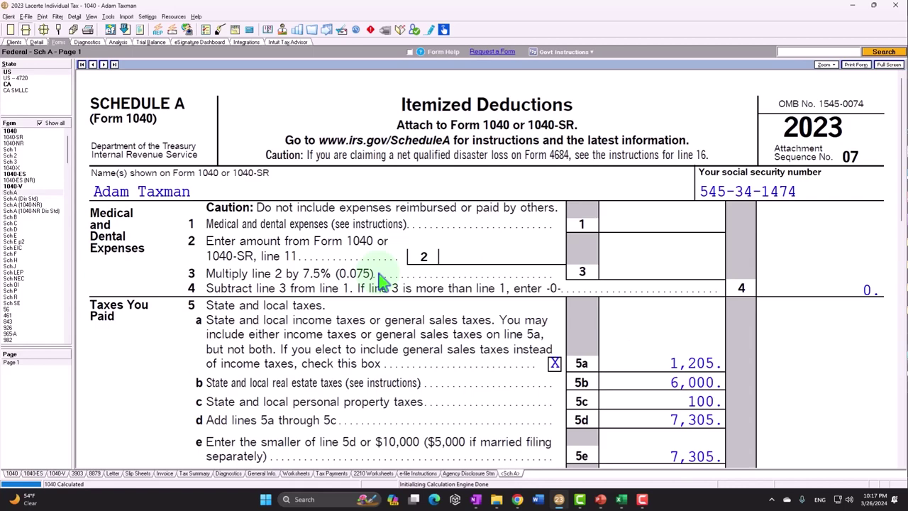
scroll(193, 284, down, 3)
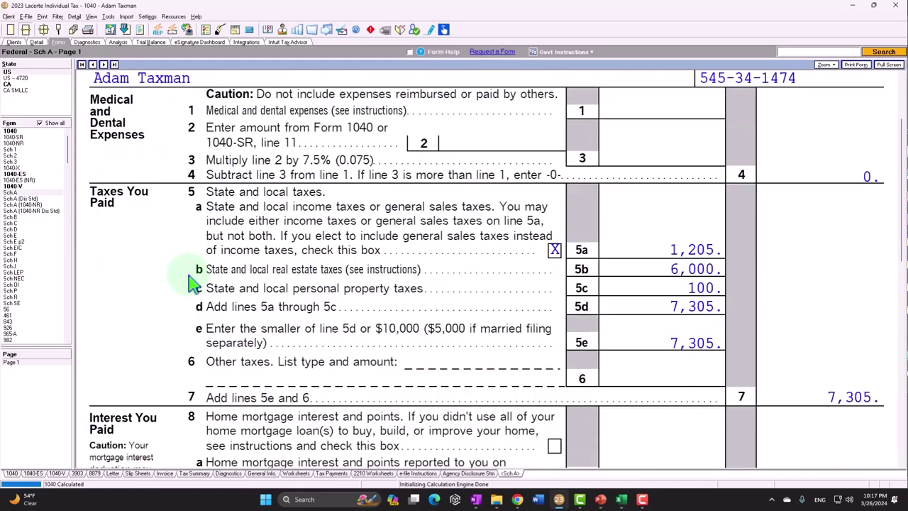
scroll(193, 283, down, 2)
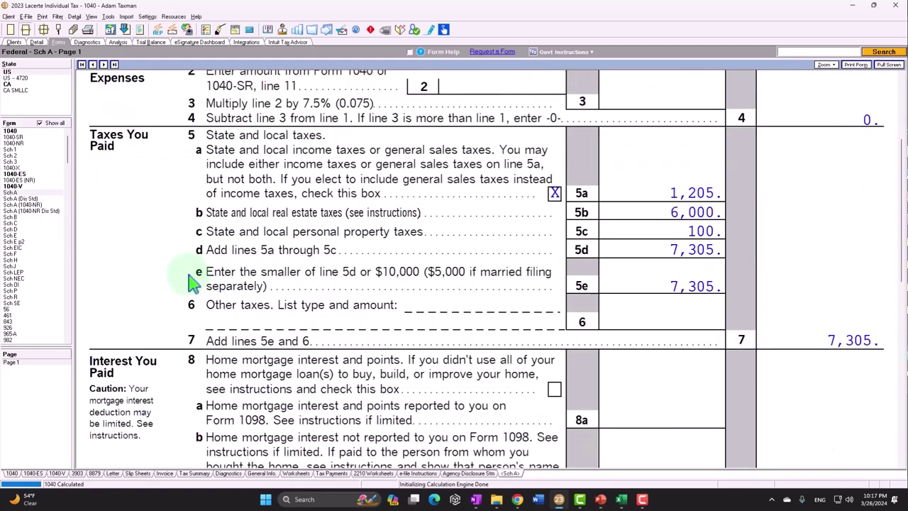
scroll(193, 283, down, 3)
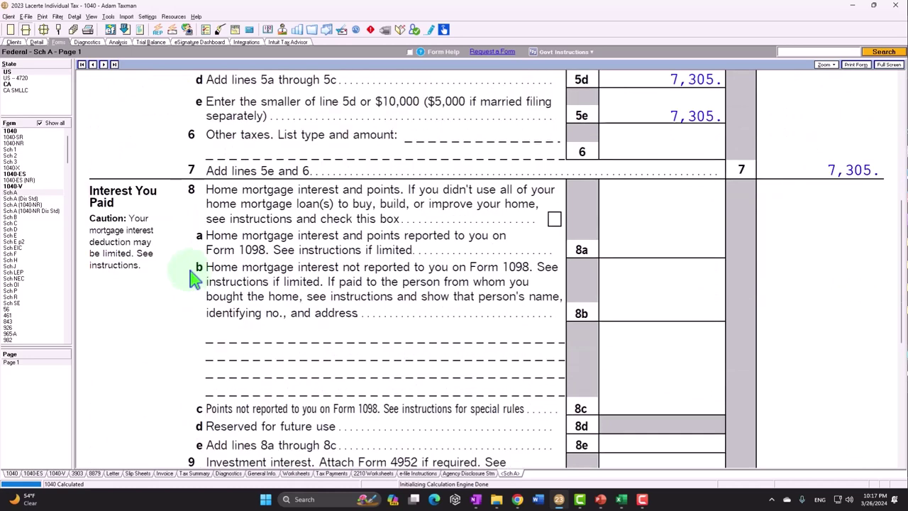
scroll(193, 279, down, 1)
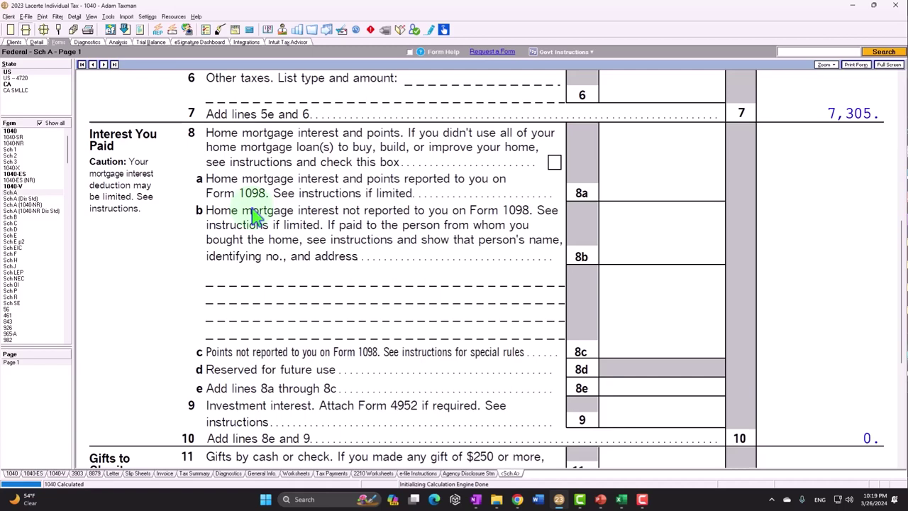
Step: Recheck the Medical and Taxes You Paid sections of Schedule A, and return to the Interest You Paid section
scroll(254, 213, up, 3)
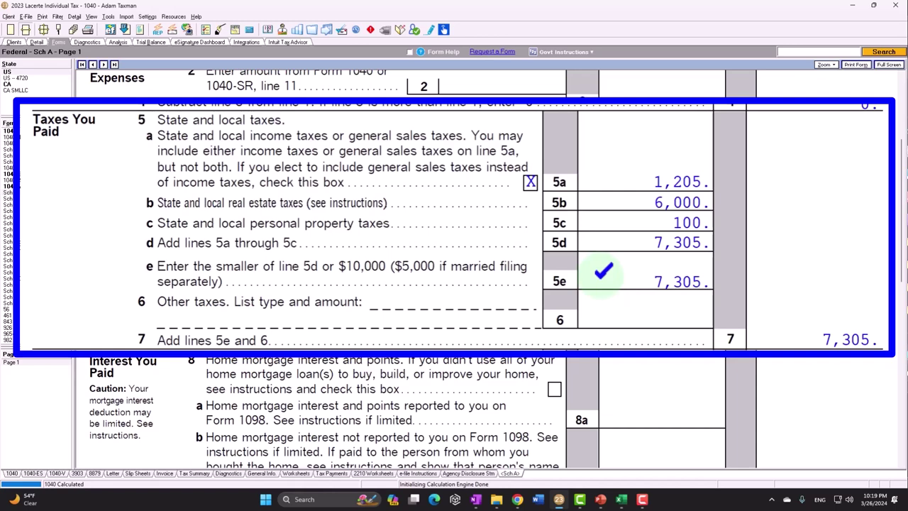
scroll(483, 270, up, 2)
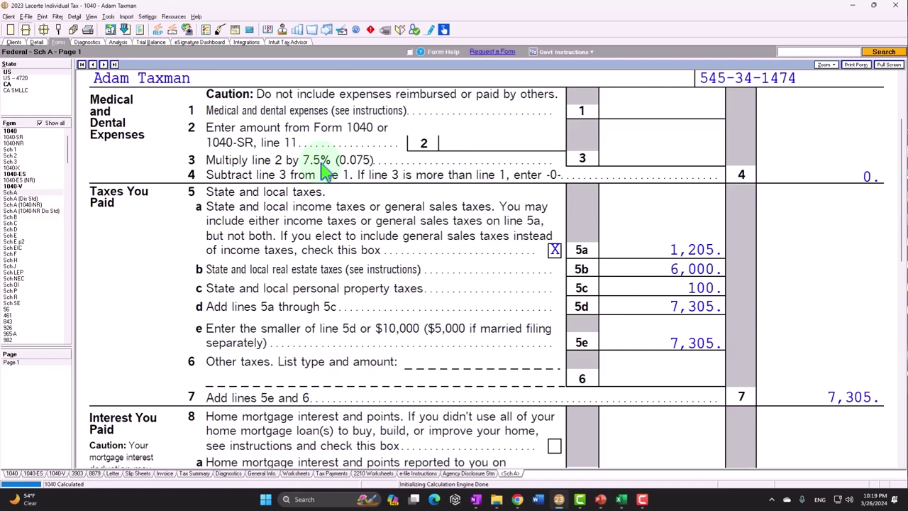
scroll(323, 171, down, 2)
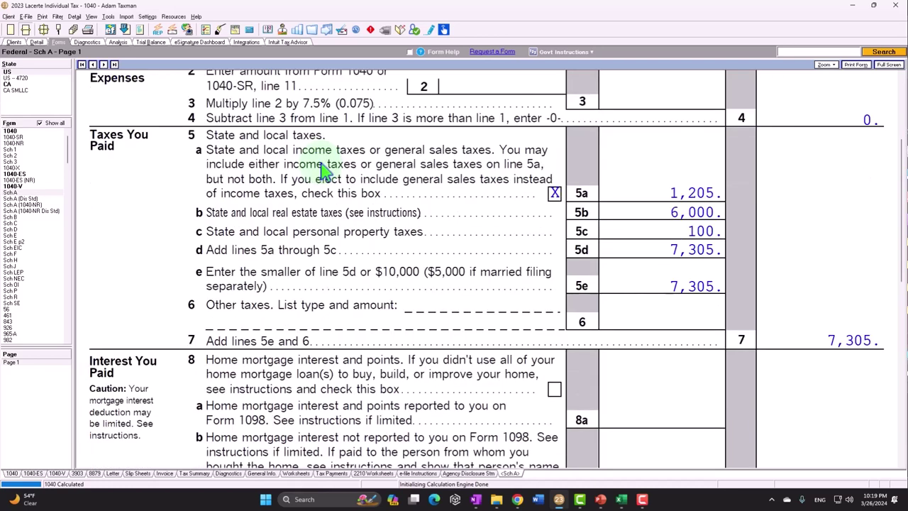
scroll(342, 217, down, 2)
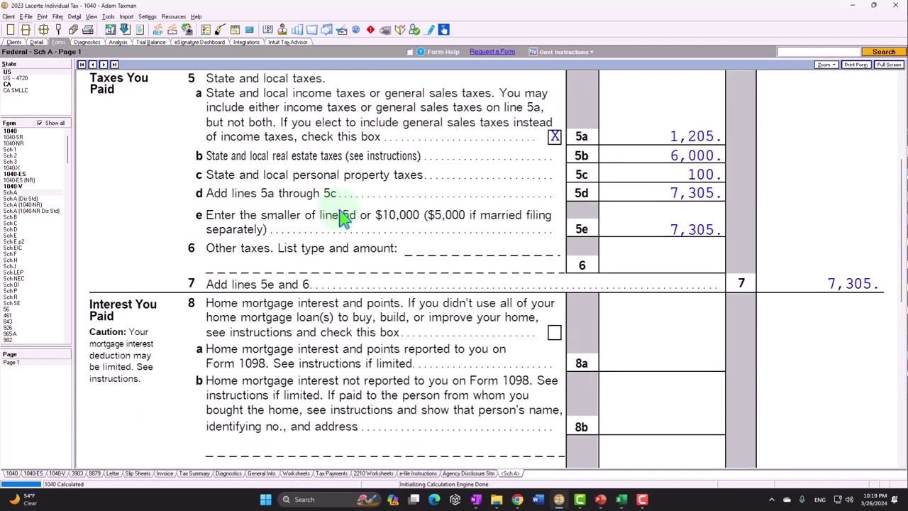
scroll(342, 217, down, 7)
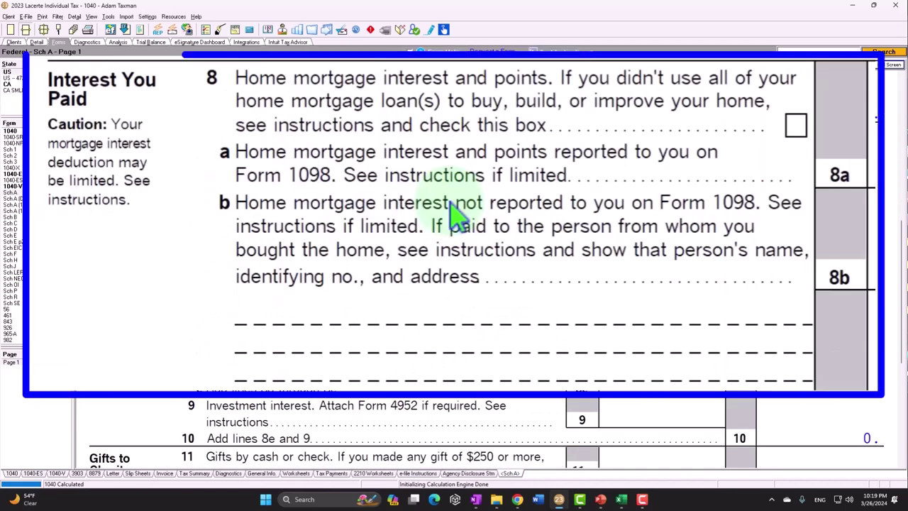
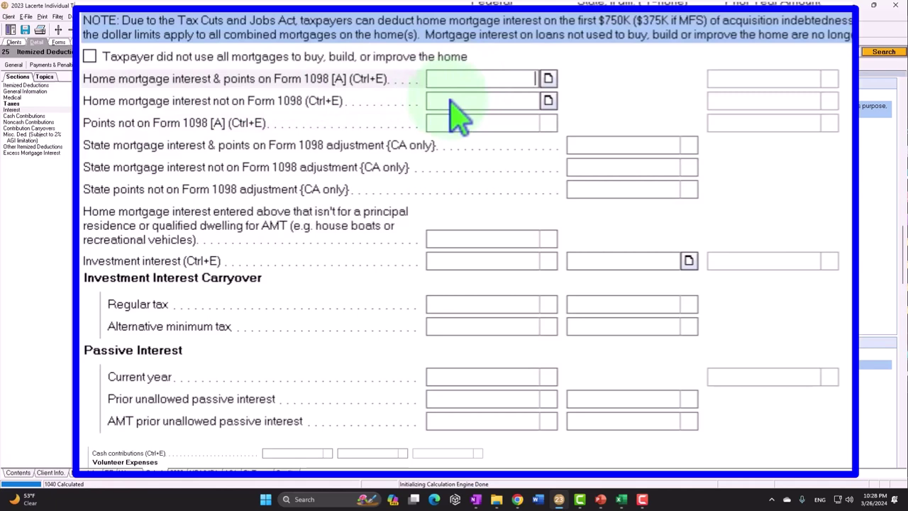
Step: Enter 12,000 as the federal home mortgage interest and points on Form 1098, and display Schedule A
text(12000)
key(Return)
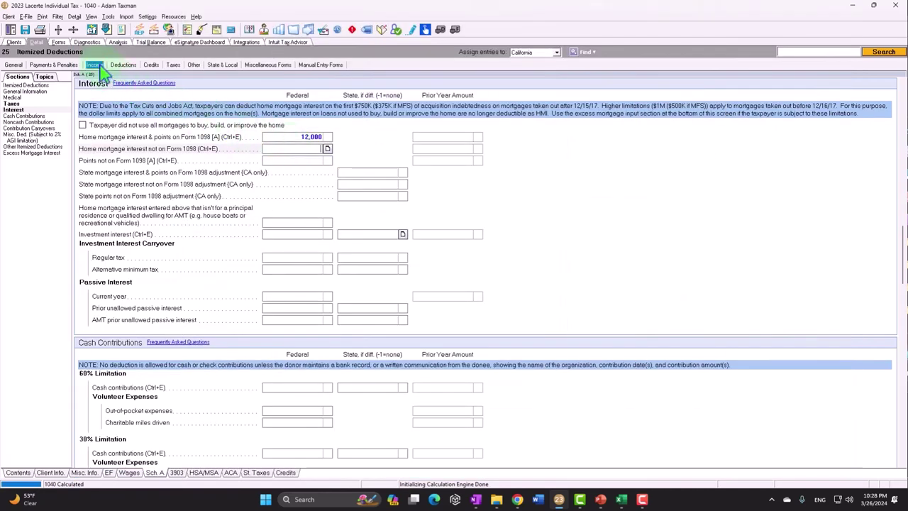
click(61, 42)
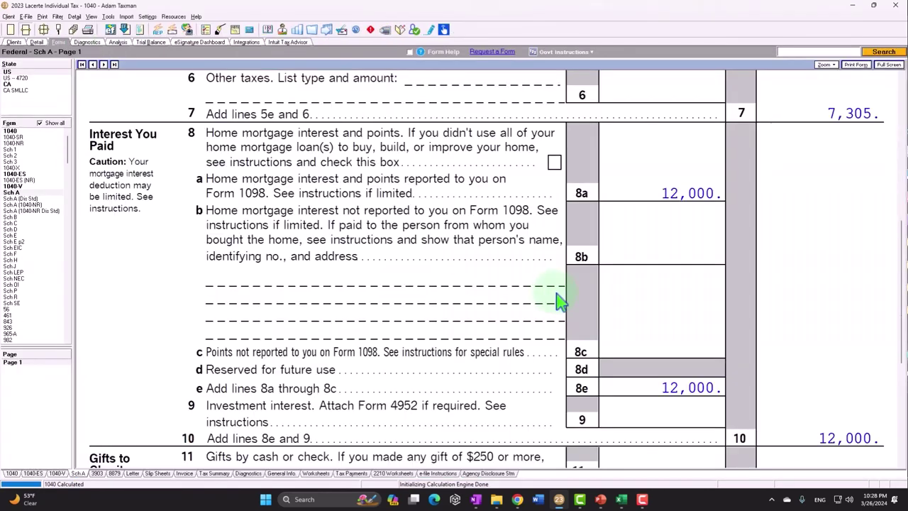
Step: Check the total itemized deductions on Schedule A line 17 and the deduction carried to Form 1040 line 12
scroll(558, 299, down, 3)
scroll(558, 300, down, 4)
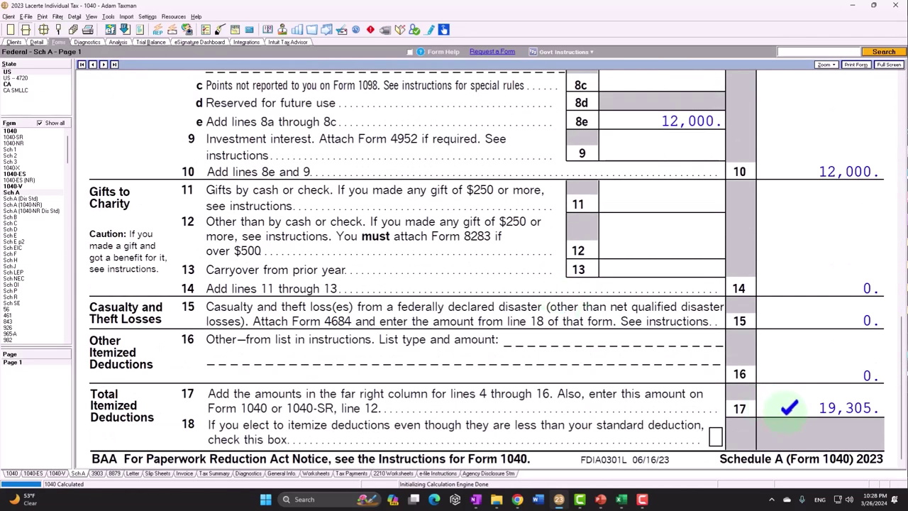
click(20, 134)
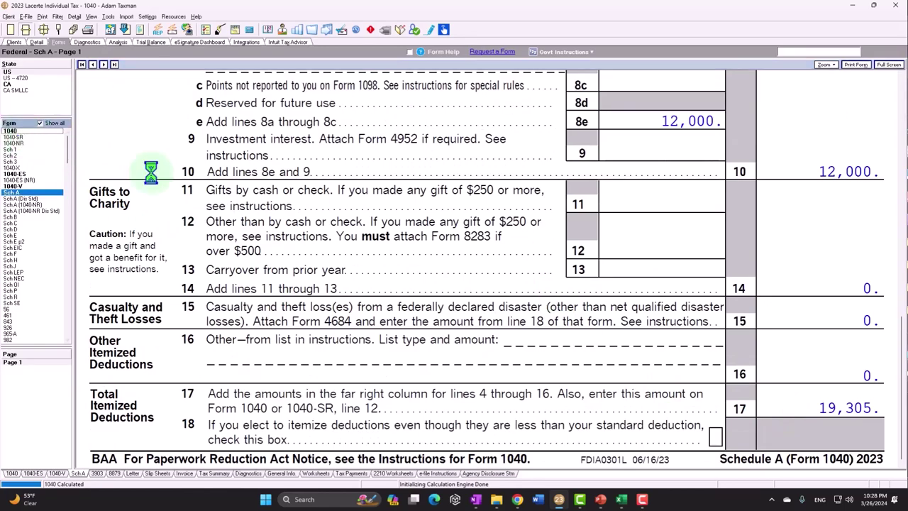
scroll(422, 306, down, 15)
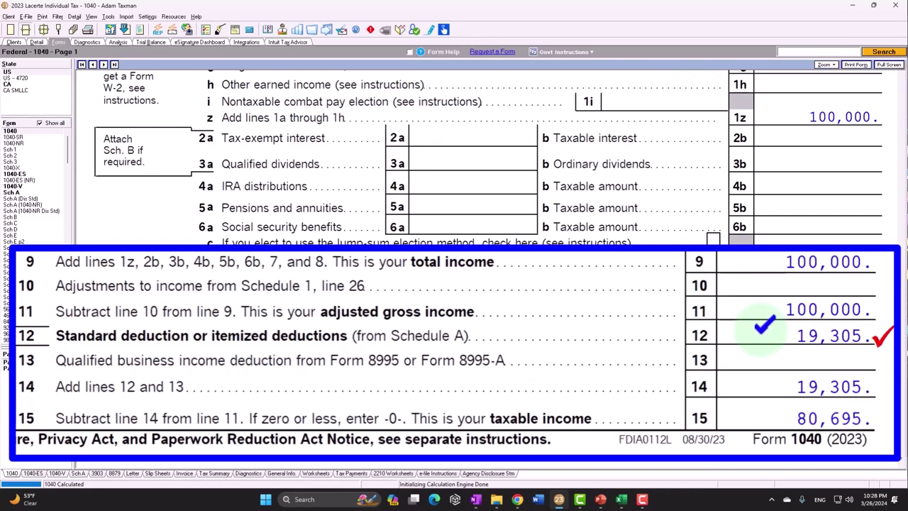
Step: Look up the input sources for the state and local real estate taxes on Schedule A line 5b
click(32, 193)
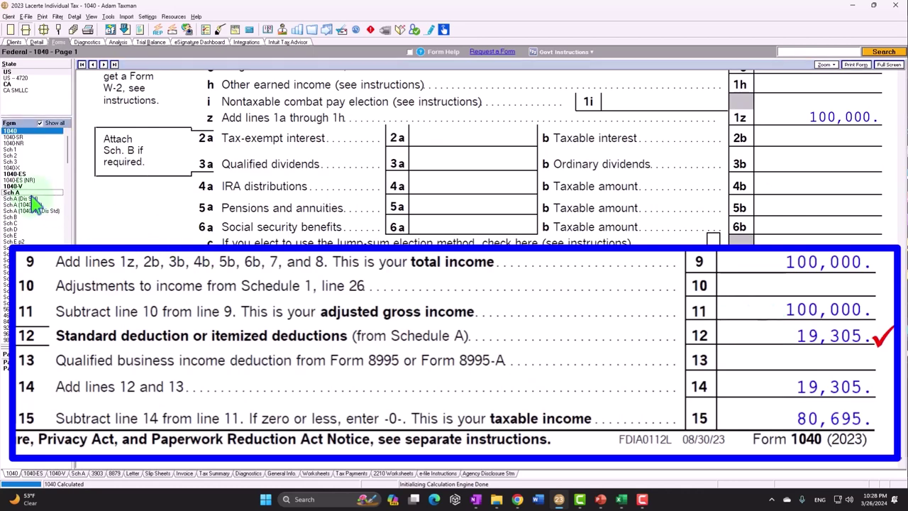
scroll(492, 310, down, 3)
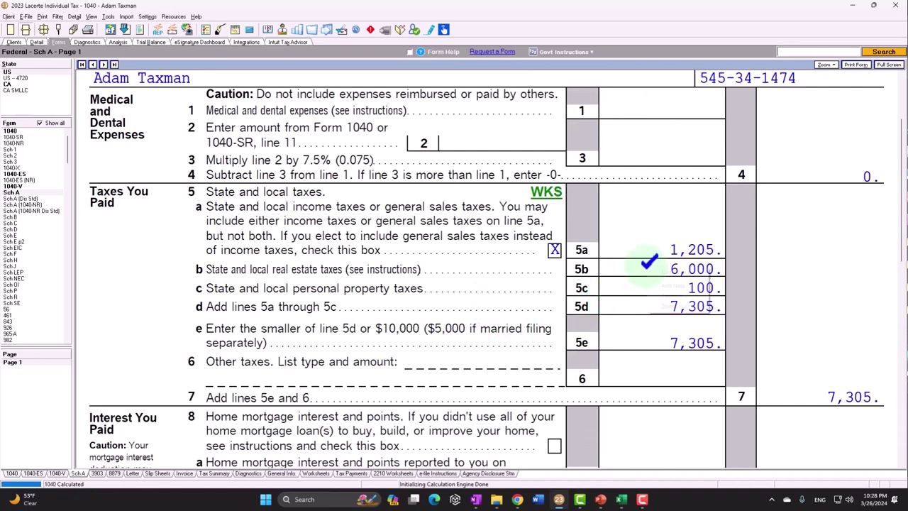
right_click(649, 263)
click(663, 278)
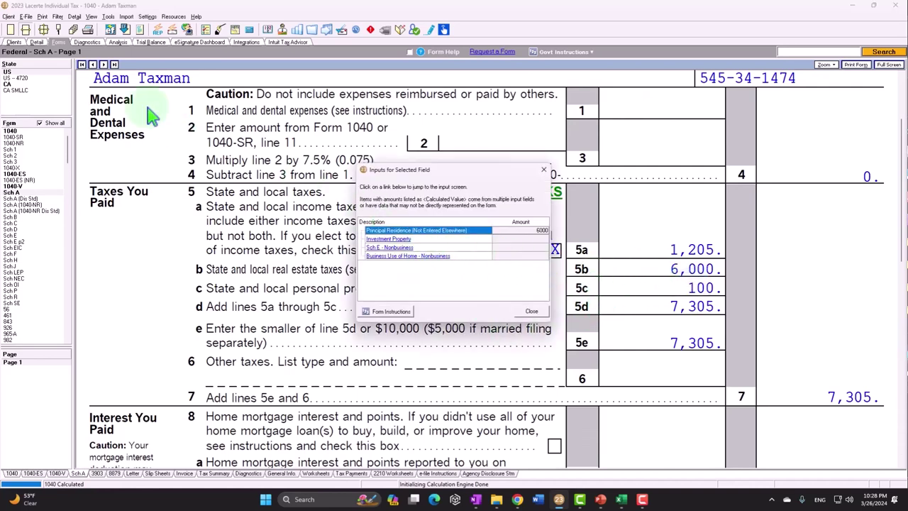
Step: Clear the federal entries for principal residence real estate taxes and personal property taxes, and return to Schedule A
click(36, 42)
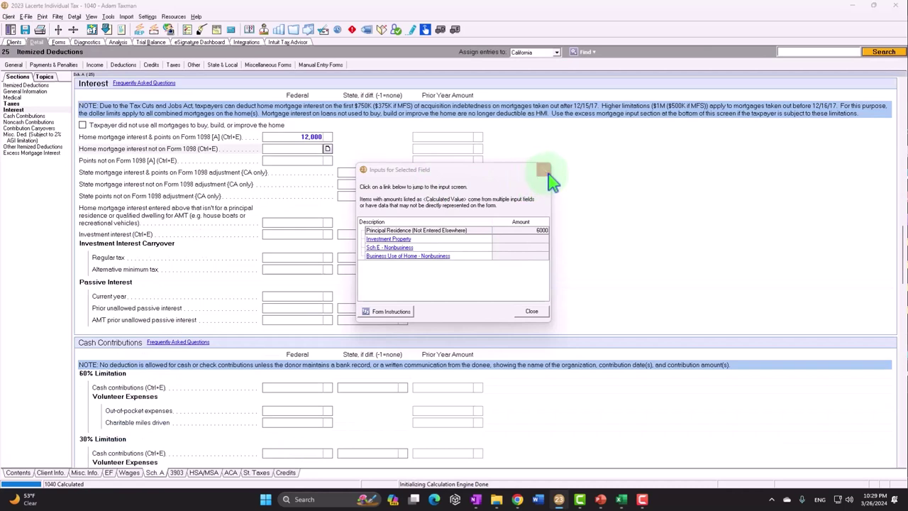
click(544, 171)
scroll(421, 270, up, 5)
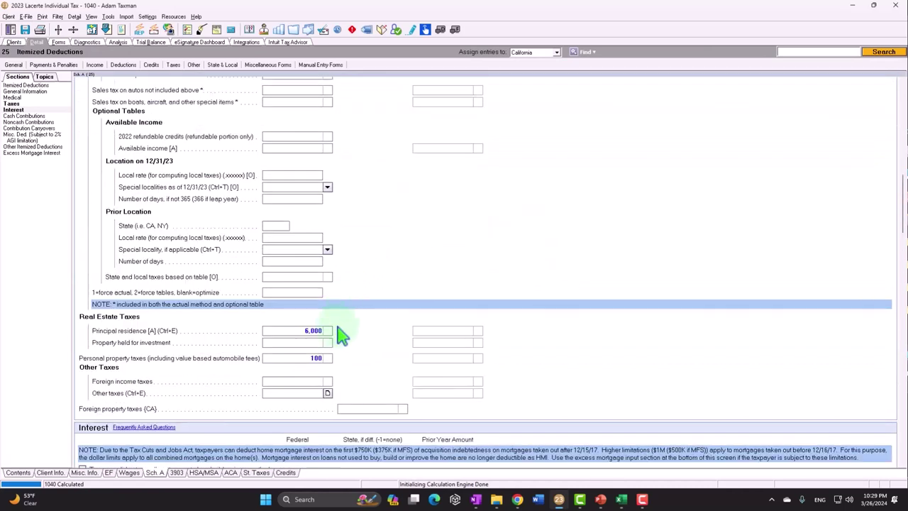
click(313, 332)
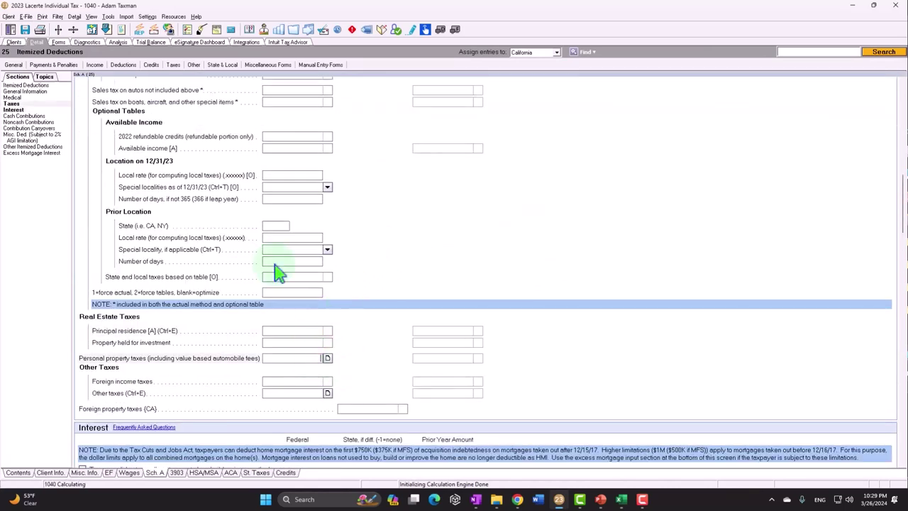
click(60, 42)
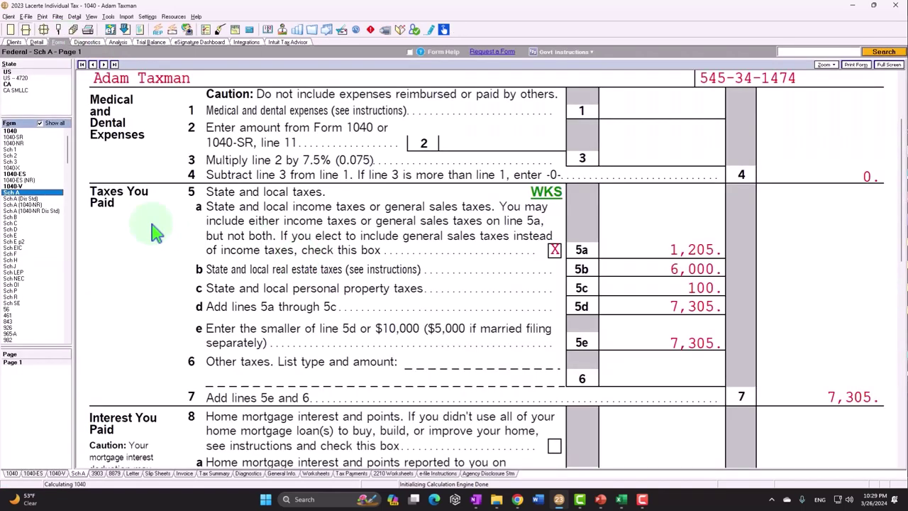
Step: Review the taxes, interest and total itemized deductions on Schedule A, and compare the deduction used on Form 1040 line 12
scroll(500, 284, down, 3)
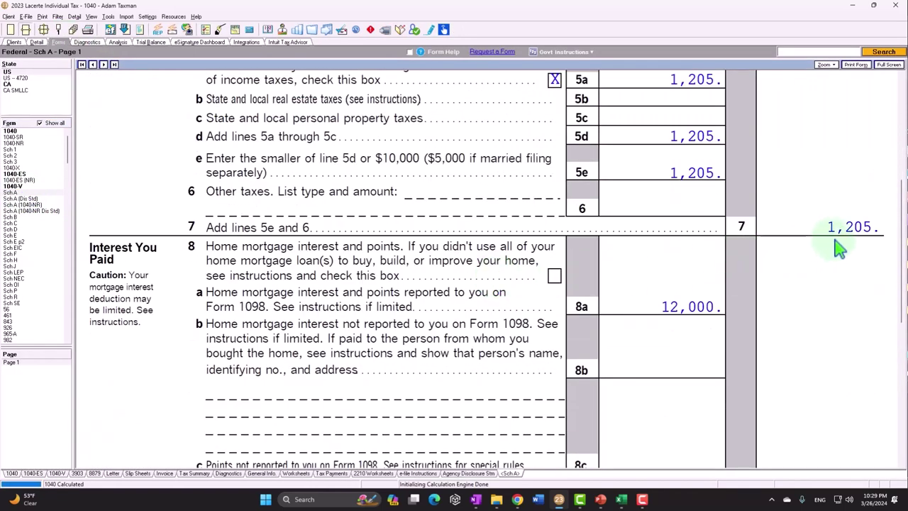
scroll(837, 245, down, 2)
scroll(726, 245, down, 5)
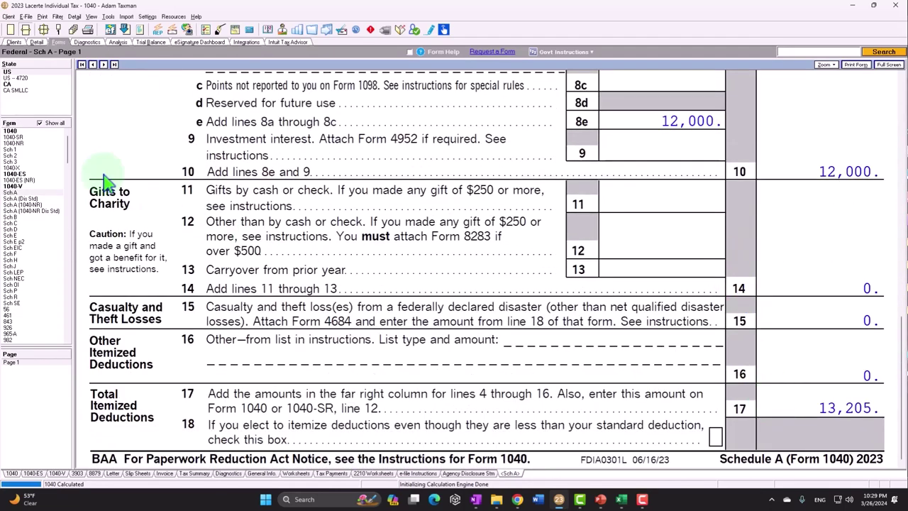
click(10, 132)
scroll(481, 301, down, 4)
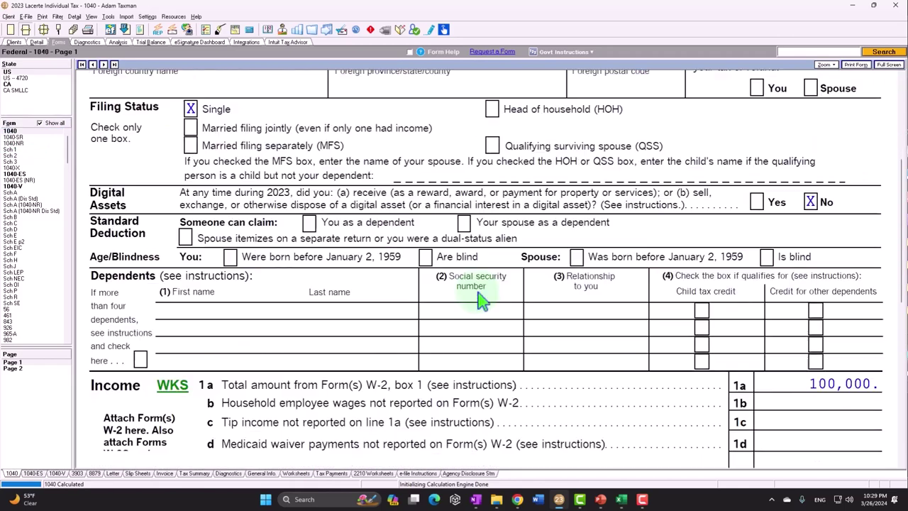
scroll(481, 301, down, 5)
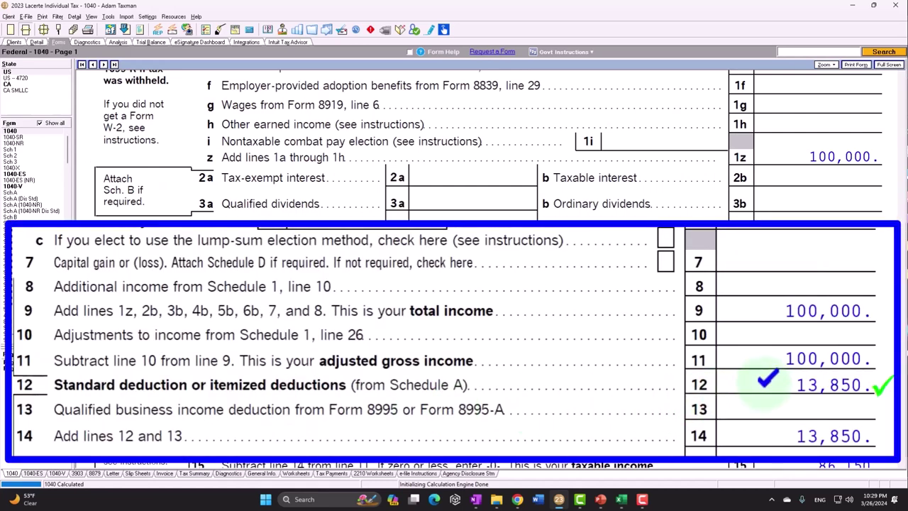
scroll(455, 142, down, 2)
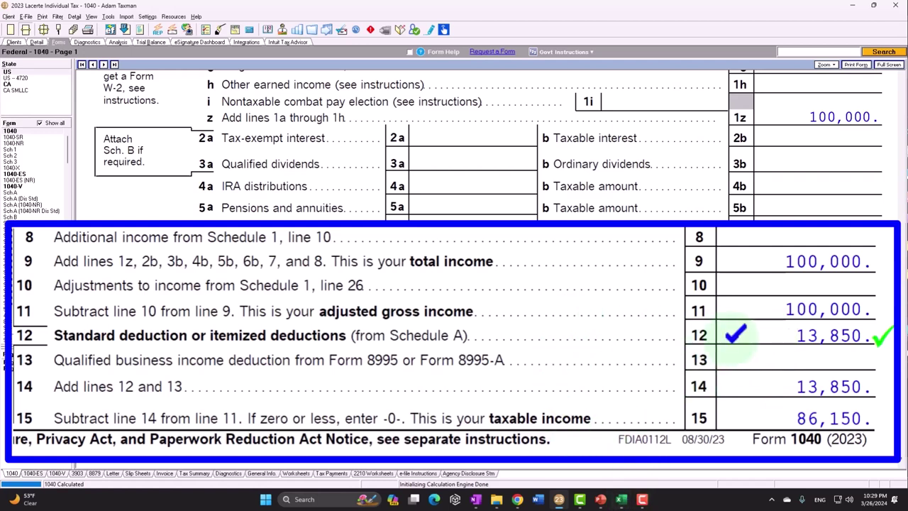
Step: Switch to the Excel tax worksheet and check the standard deduction and tax before credits on the P Tax Formula sheet
mouse_move(624, 500)
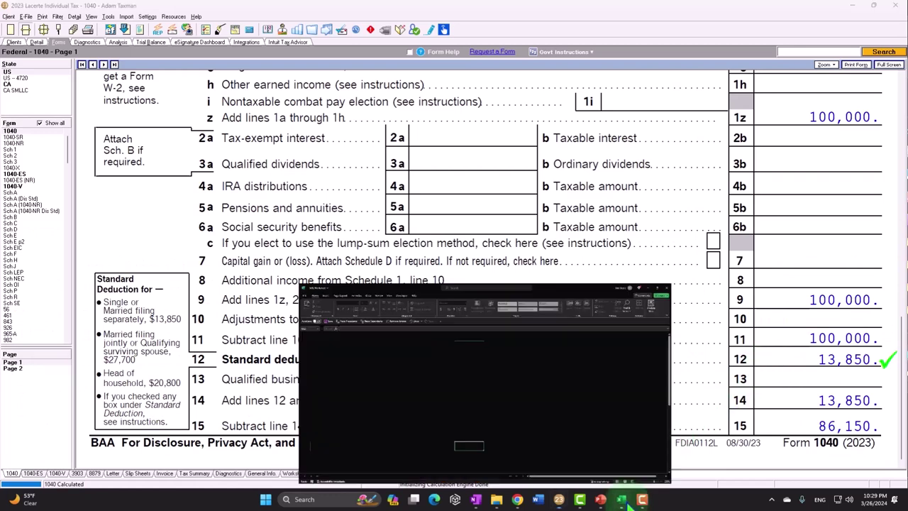
click(509, 442)
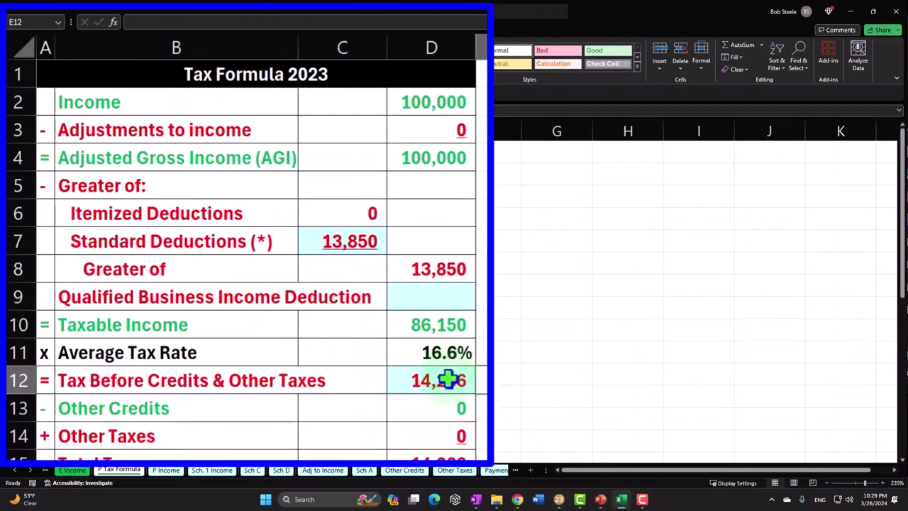
click(447, 381)
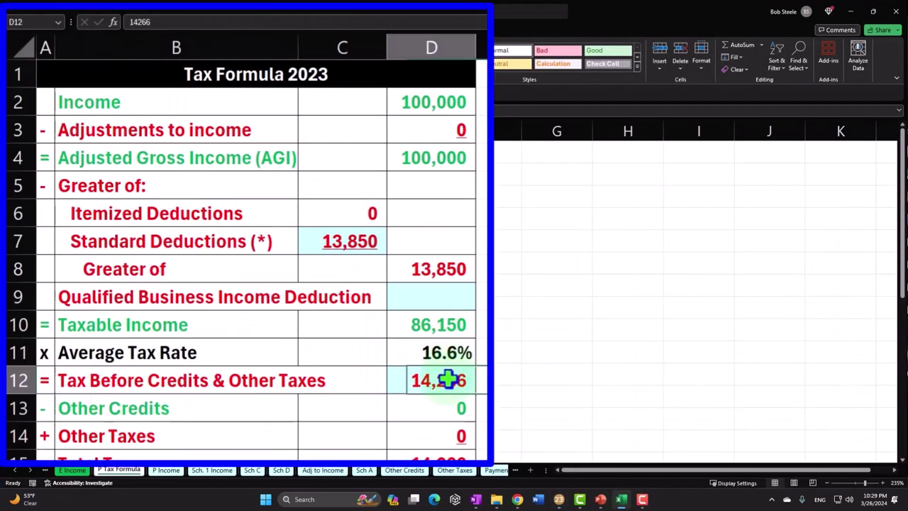
click(346, 245)
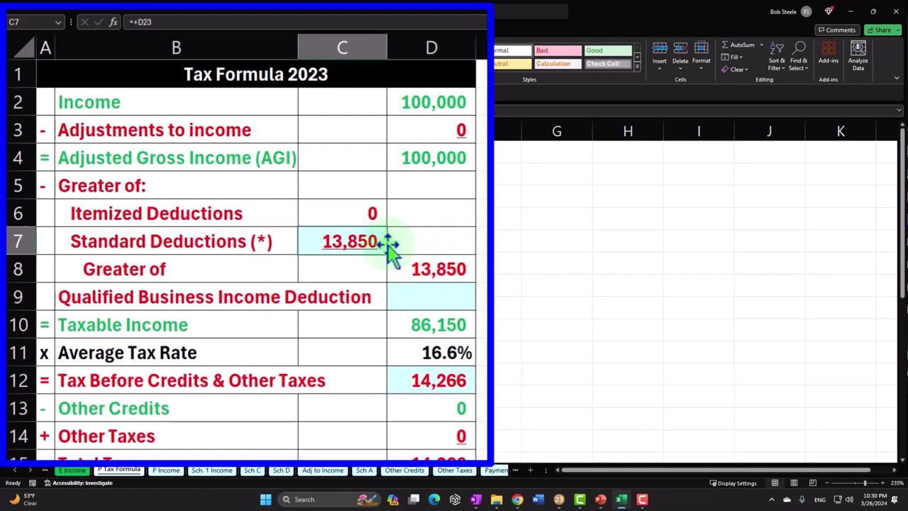
click(483, 380)
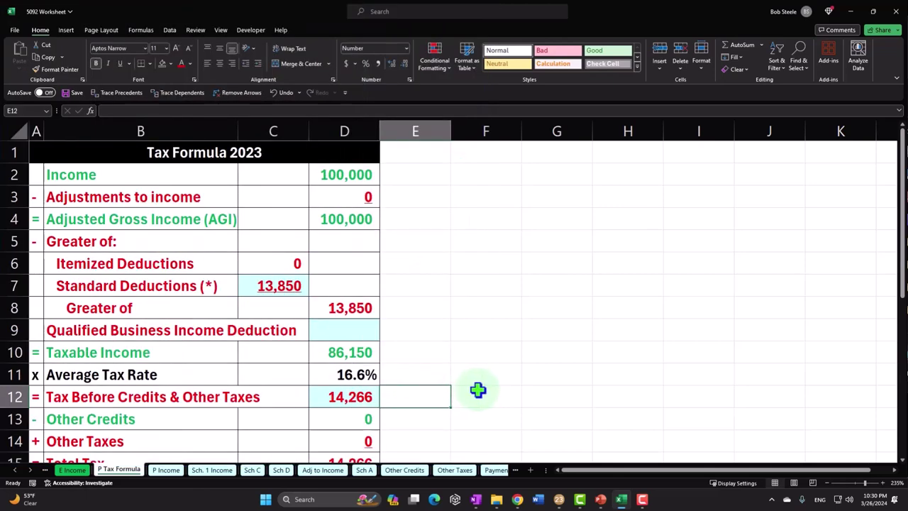
Step: Return to Lacerte and enter 6000 as the federal real estate taxes for the principal residence in the itemized deductions
click(621, 499)
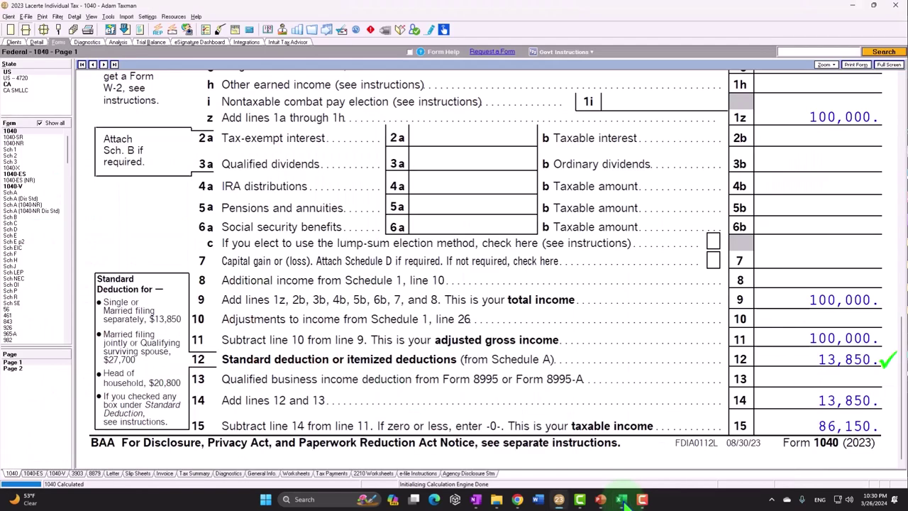
click(36, 42)
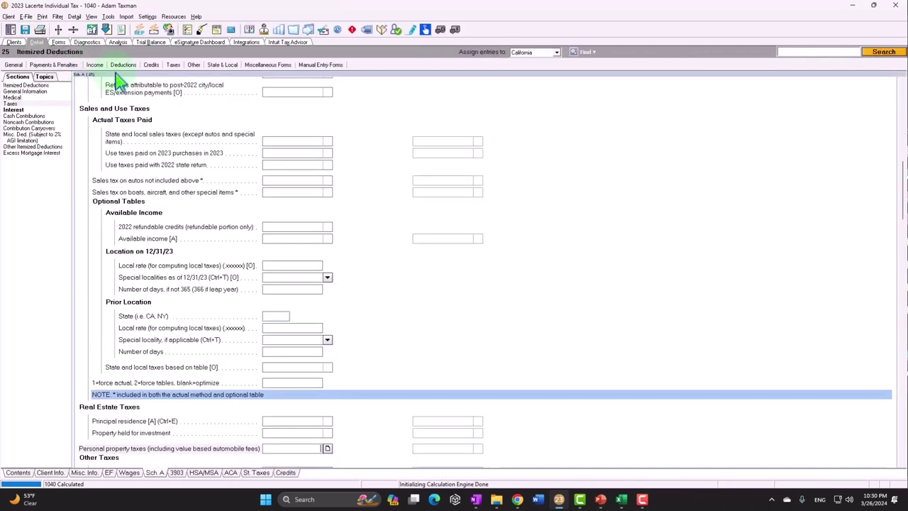
click(97, 63)
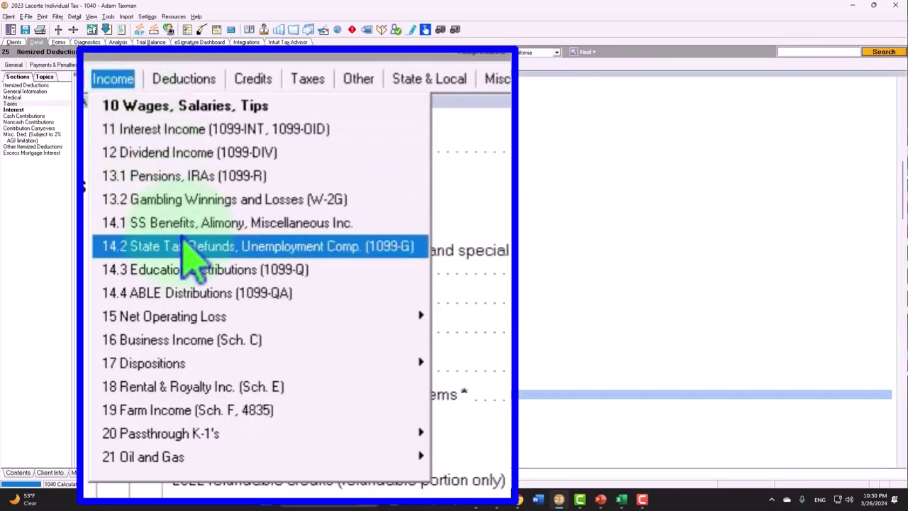
mouse_move(210, 76)
click(221, 176)
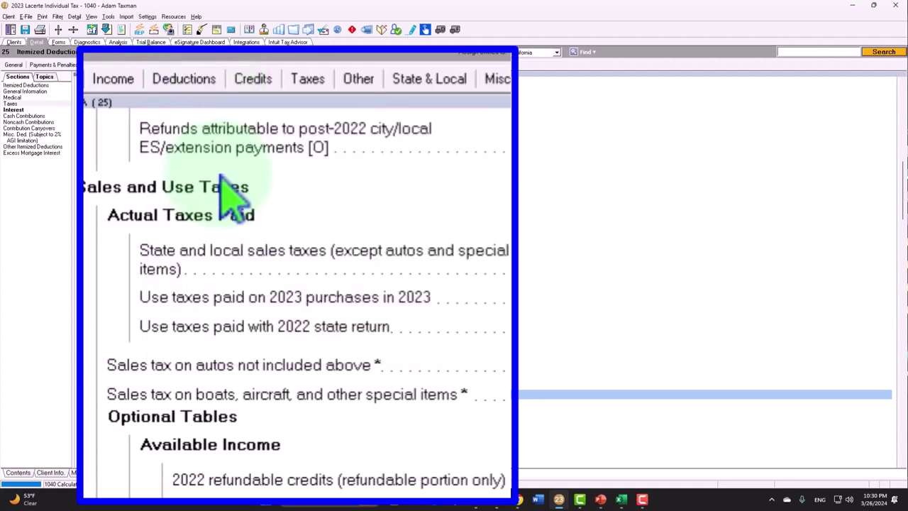
click(12, 103)
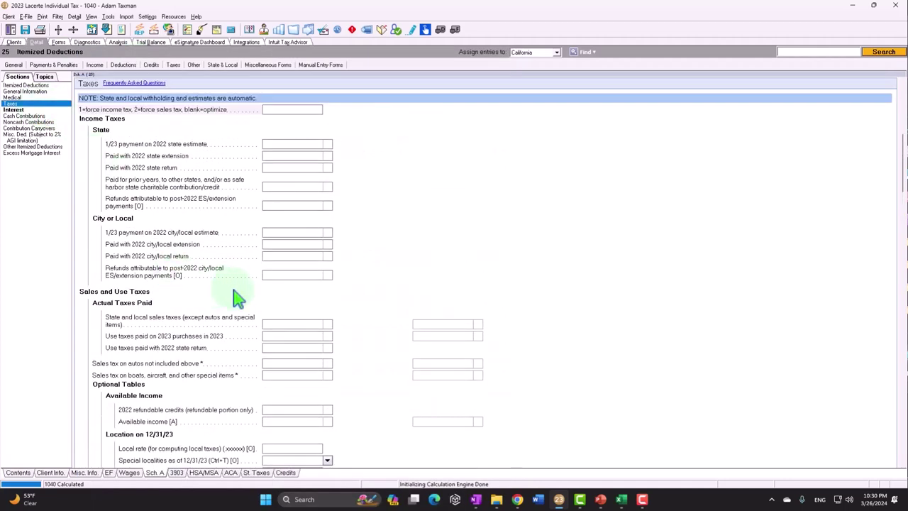
scroll(237, 298, down, 3)
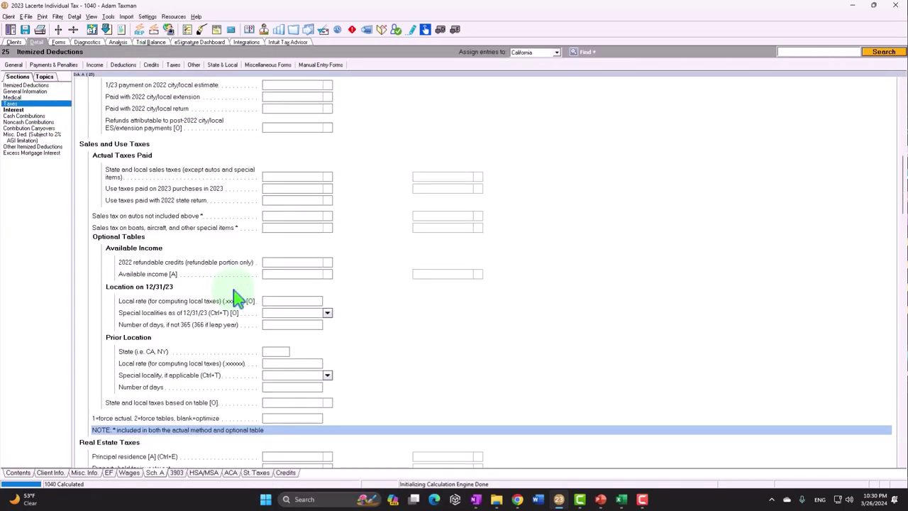
scroll(236, 313, down, 1)
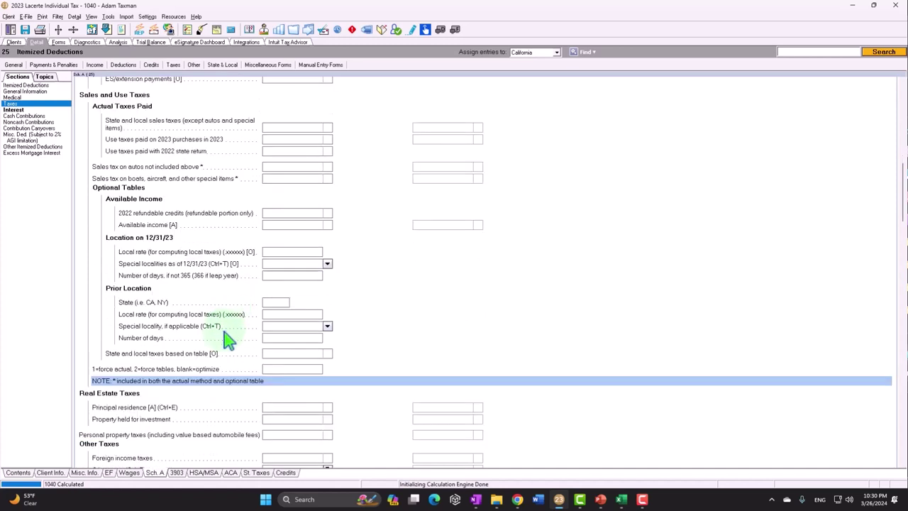
scroll(227, 338, down, 1)
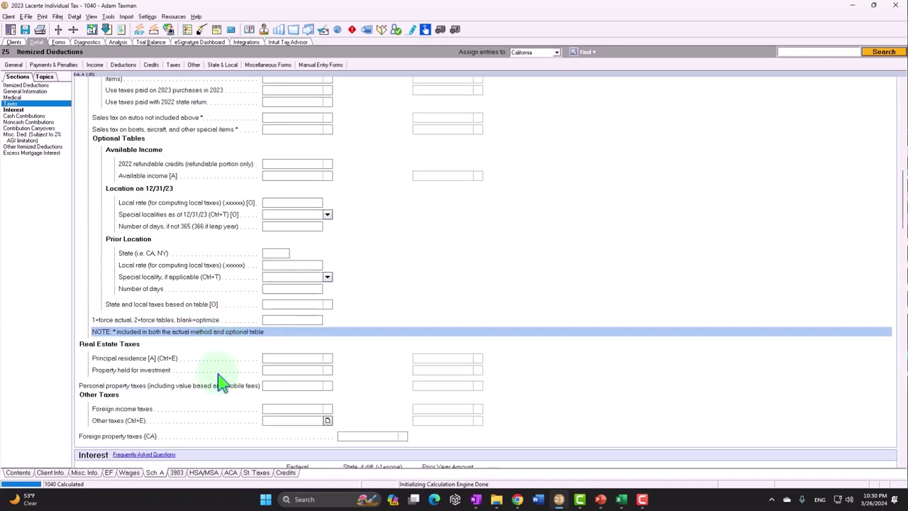
click(305, 359)
text(6000)
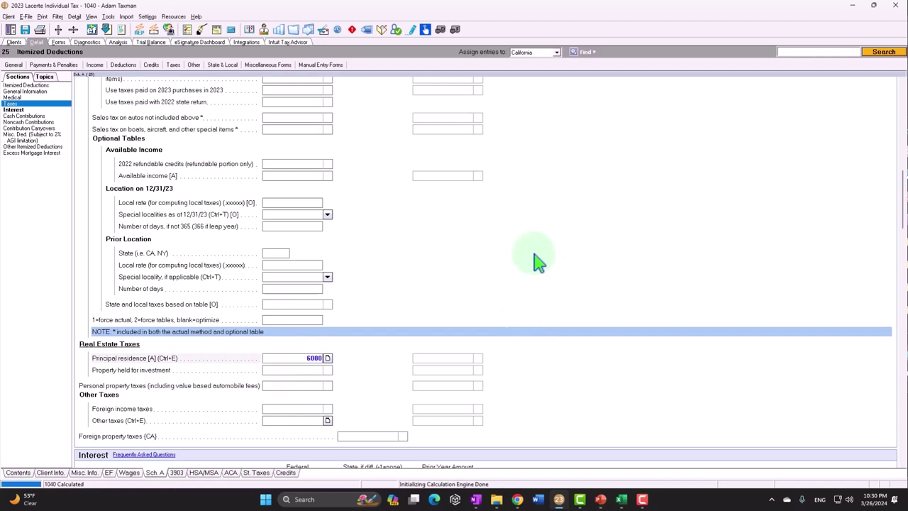
Step: Display Schedule A and check the real estate taxes on line 5b and the total itemized deductions on line 17
click(59, 42)
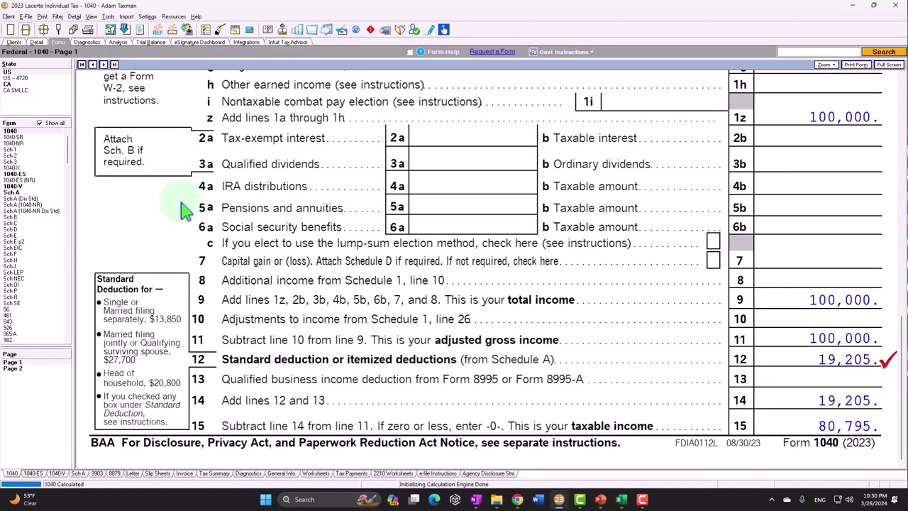
click(21, 199)
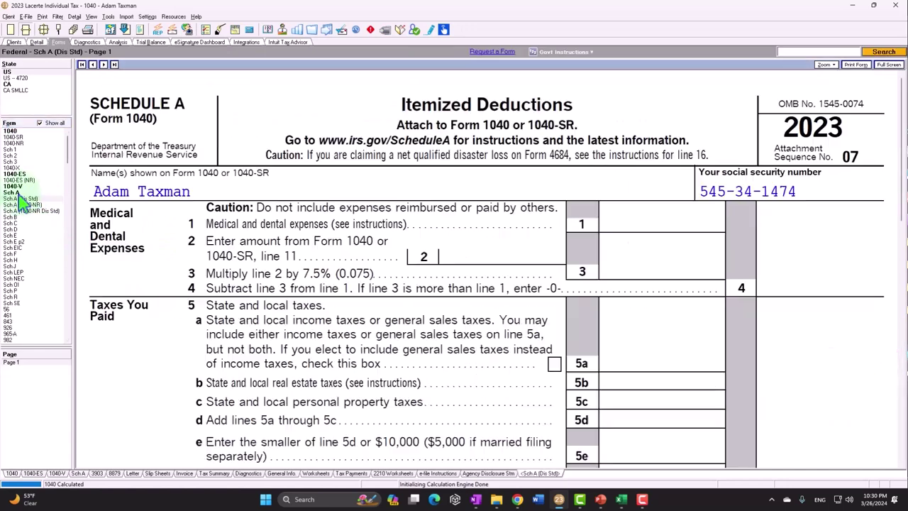
scroll(619, 239, down, 3)
scroll(625, 220, down, 2)
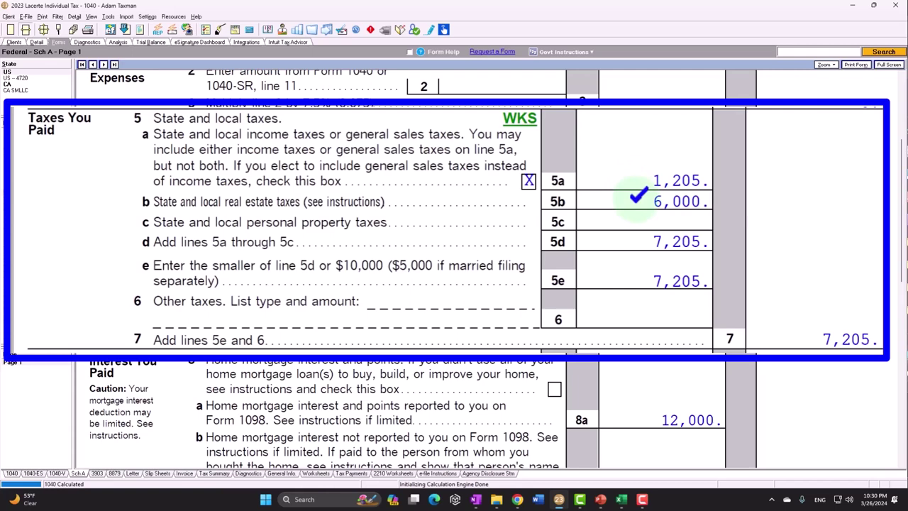
scroll(804, 336, down, 10)
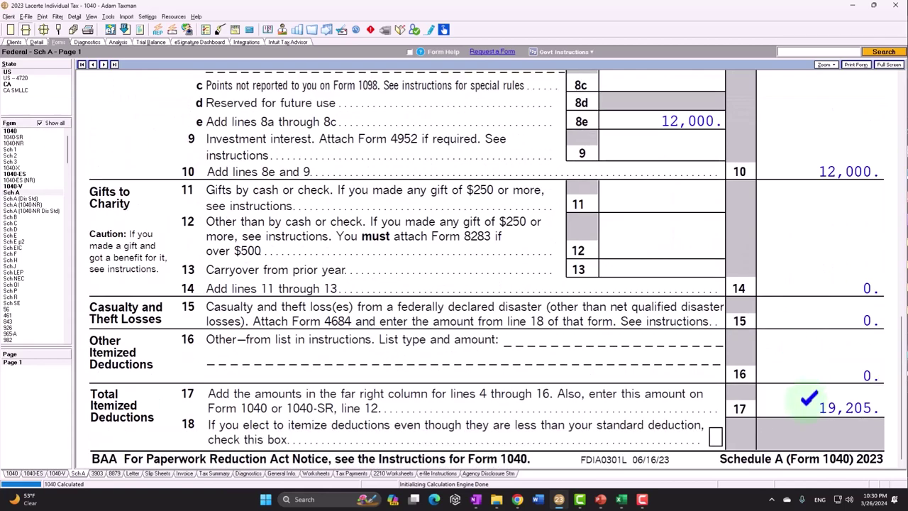
Step: Check the deduction on Form 1040 line 12 and the resulting taxable income on line 15
click(13, 131)
scroll(526, 281, down, 15)
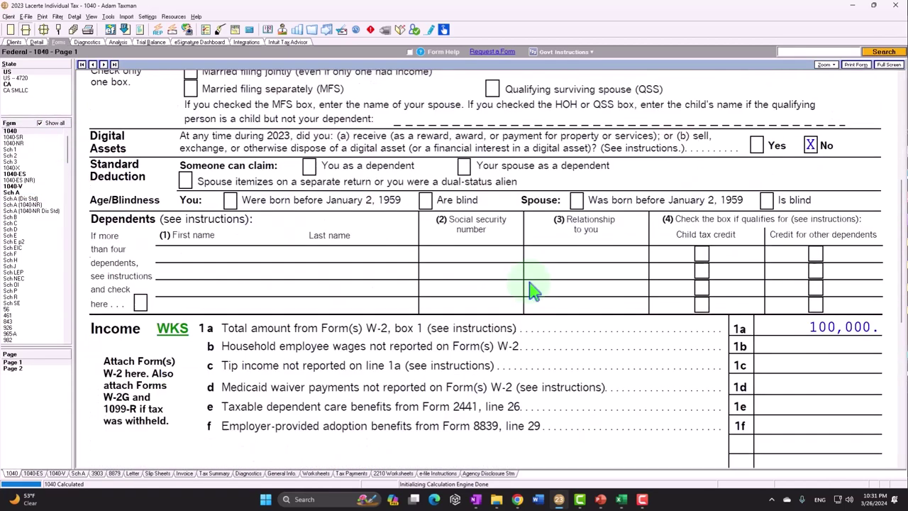
scroll(531, 281, down, 3)
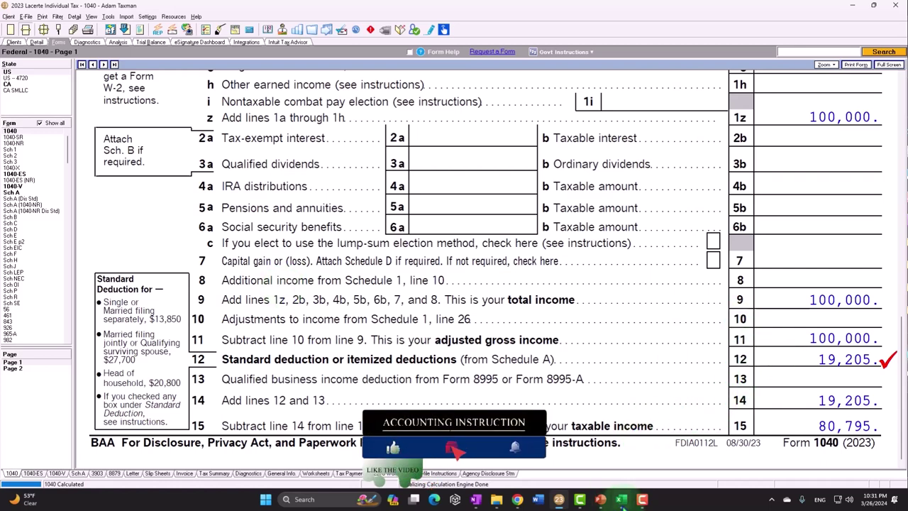
Step: Switch to Excel and enter 6,000 for real estate taxes in cell B12 of the Sch A sheet
click(621, 500)
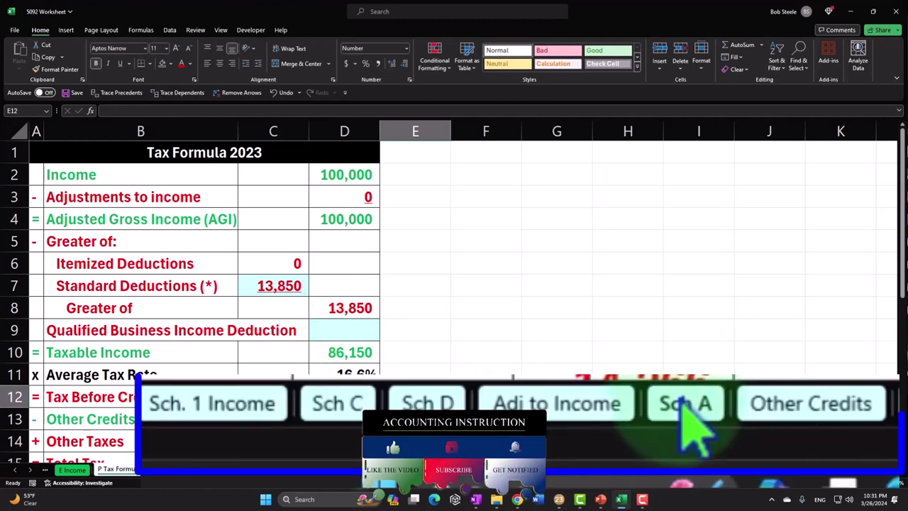
click(686, 406)
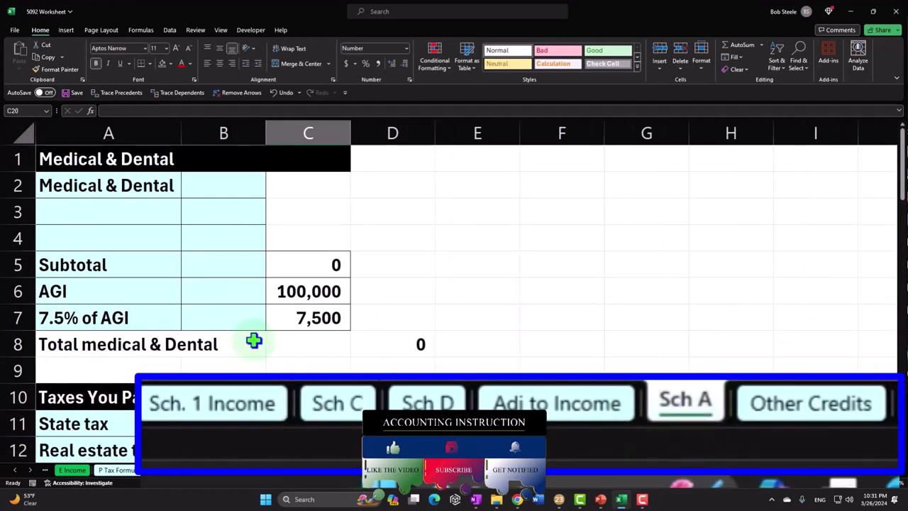
scroll(253, 341, down, 2)
click(233, 298)
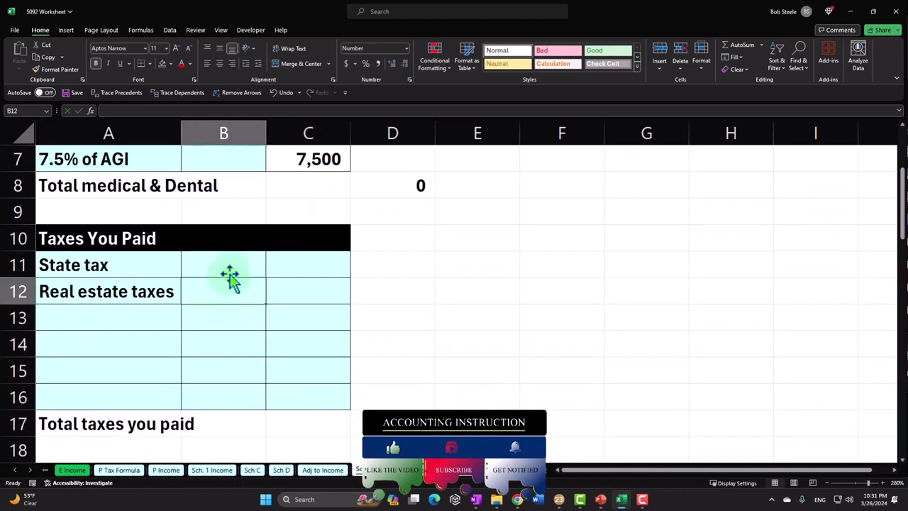
text(6000)
Step: Look up the line 5a amount on Schedule A in Lacerte and enter 1,205 as State tax in Excel cell B11
click(229, 273)
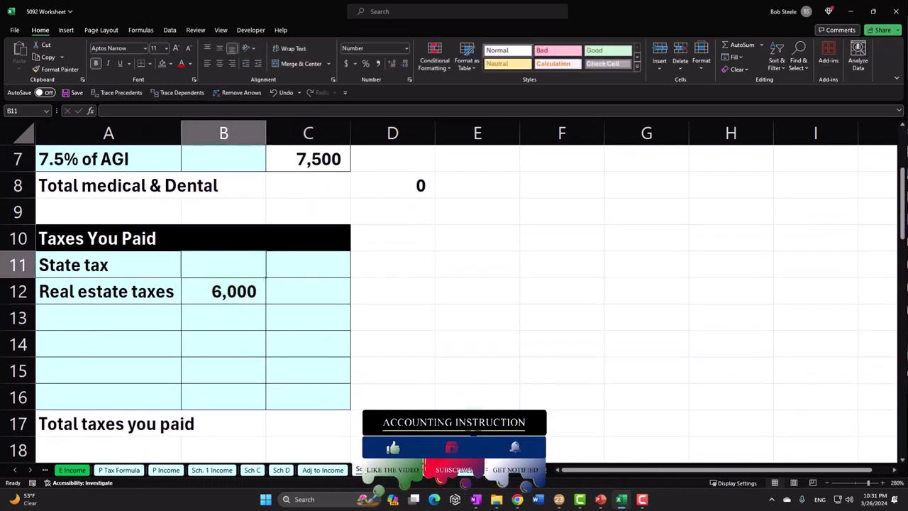
click(560, 500)
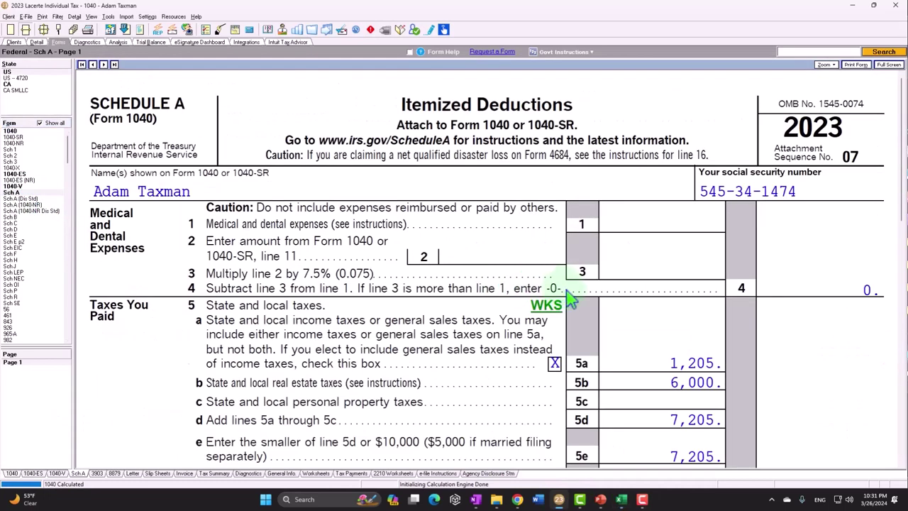
scroll(618, 312, down, 3)
click(621, 498)
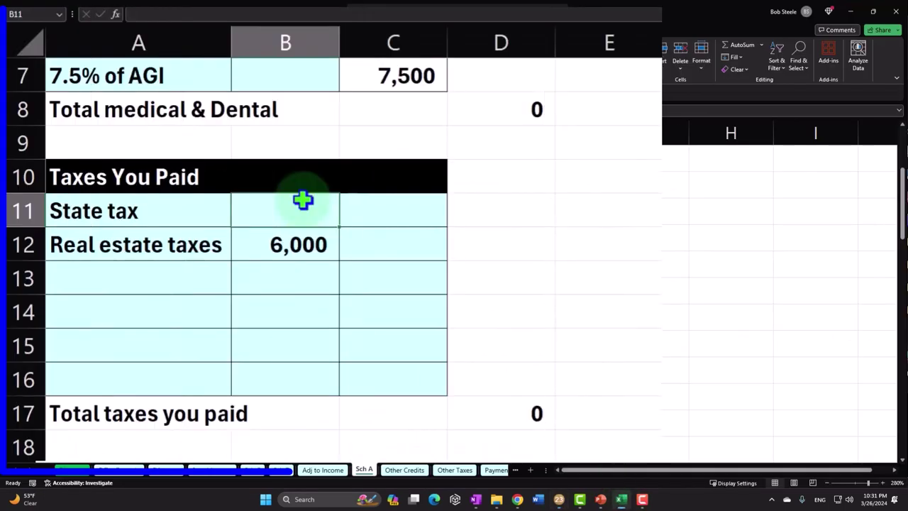
text(1205)
key(Return)
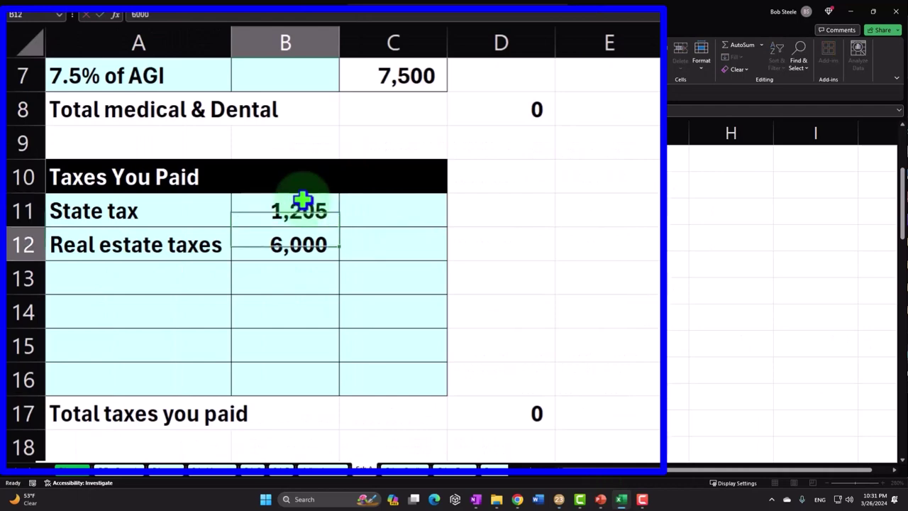
Step: Enter 12,000 as mortgage interest in cell B20 and check the total itemized deductions at the end of the sheet
scroll(314, 217, down, 2)
scroll(315, 217, down, 1)
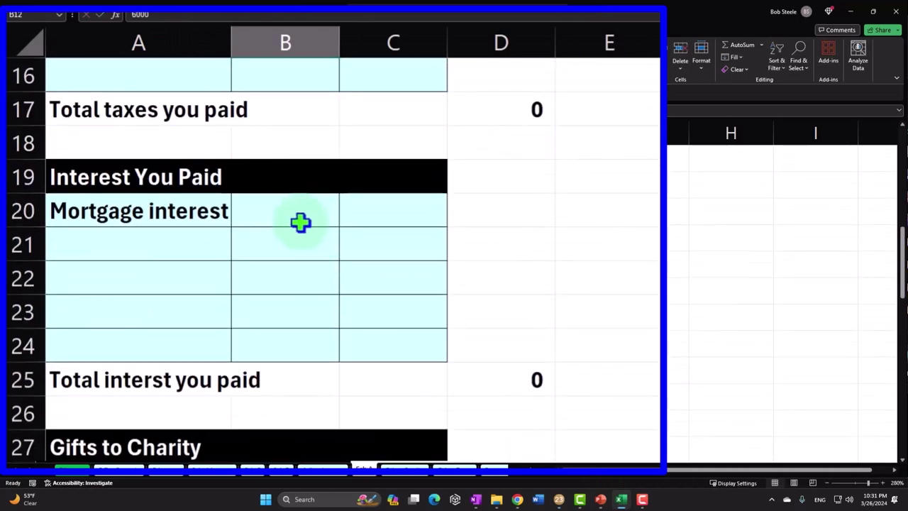
click(294, 210)
text(1200)
key(Return)
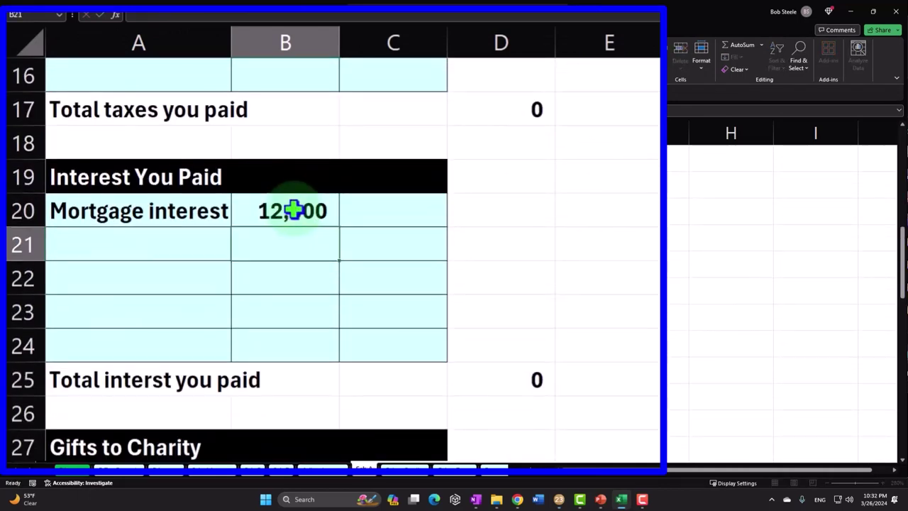
scroll(347, 221, down, 10)
scroll(347, 220, up, 3)
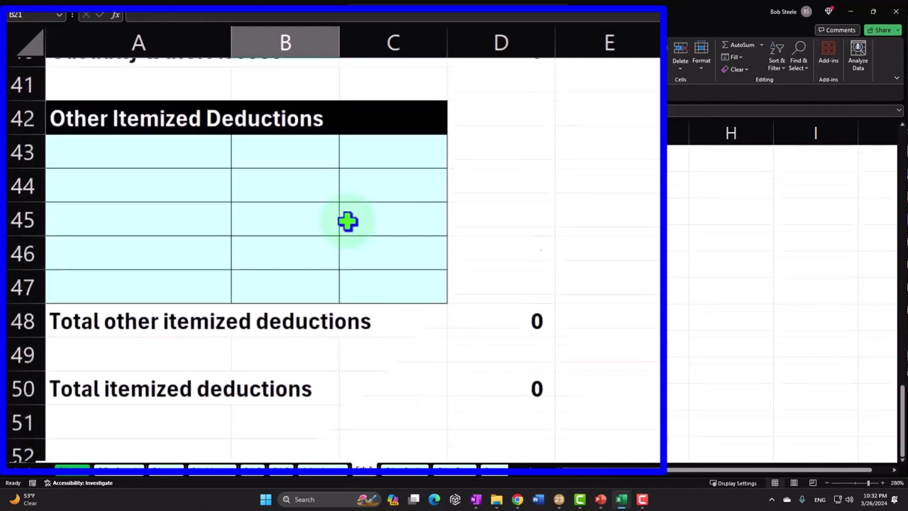
Step: Enter a SUM formula covering D1:D49 in the Total itemized deductions cell D50
scroll(418, 256, down, 1)
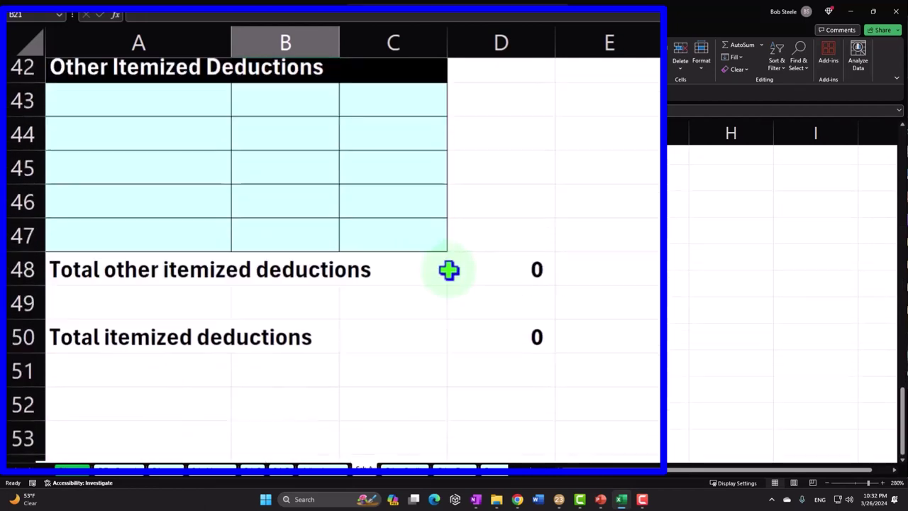
click(497, 315)
key(alt+equal)
scroll(510, 328, up, 5)
scroll(510, 328, up, 9)
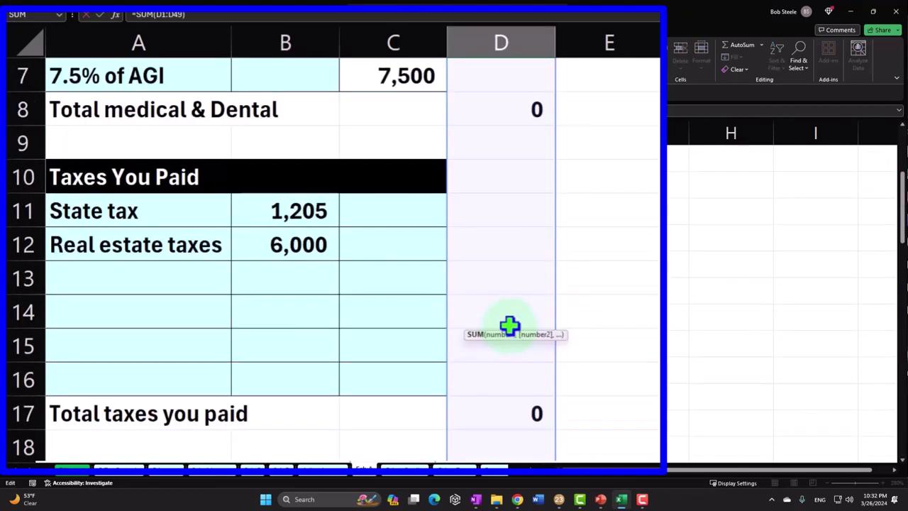
key(Return)
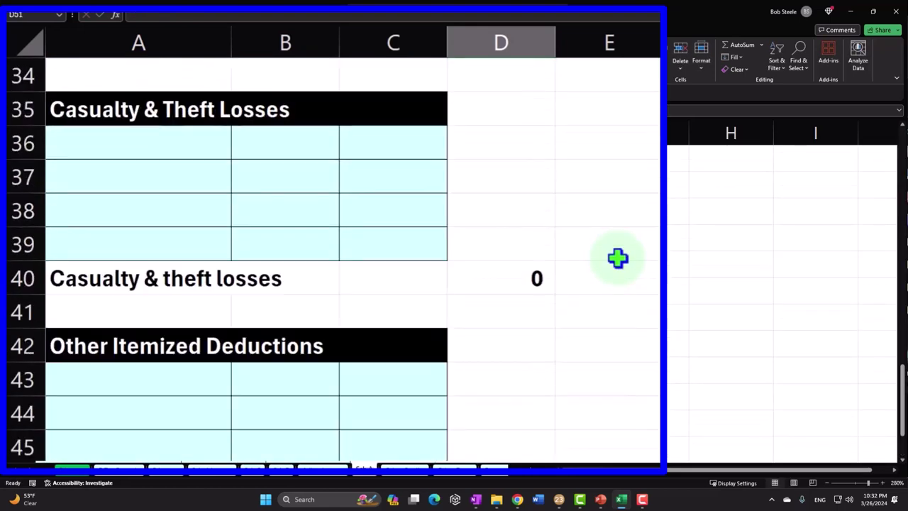
Step: Check which range the Total taxes you paid formula in cell D17 adds up
scroll(618, 257, up, 11)
scroll(500, 270, down, 2)
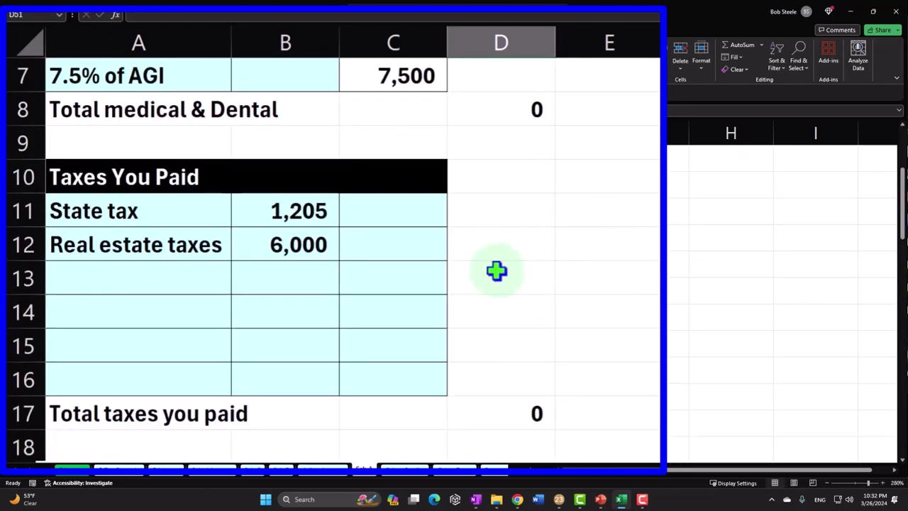
double_click(522, 416)
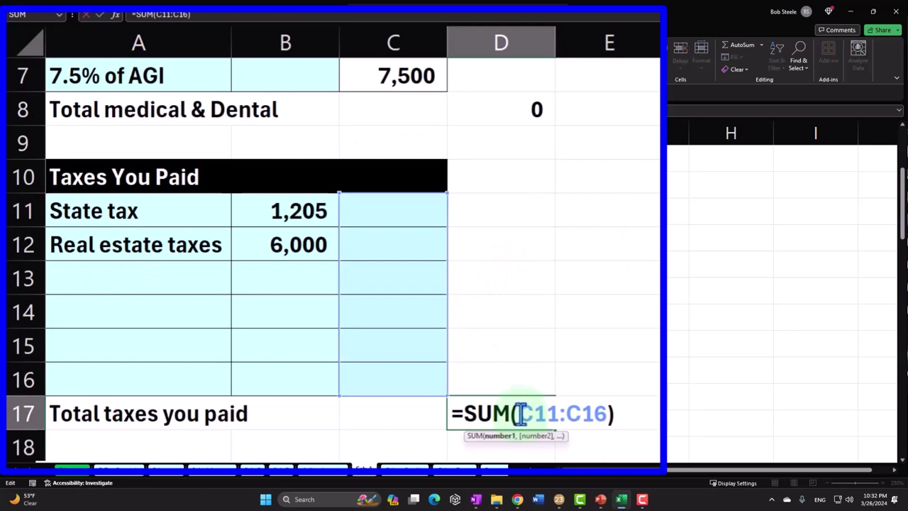
key(Return)
Step: Enter 1,205 for State tax in C11 and 6,000 for Real estate taxes in C12, clearing the duplicates from B11:B12
click(379, 210)
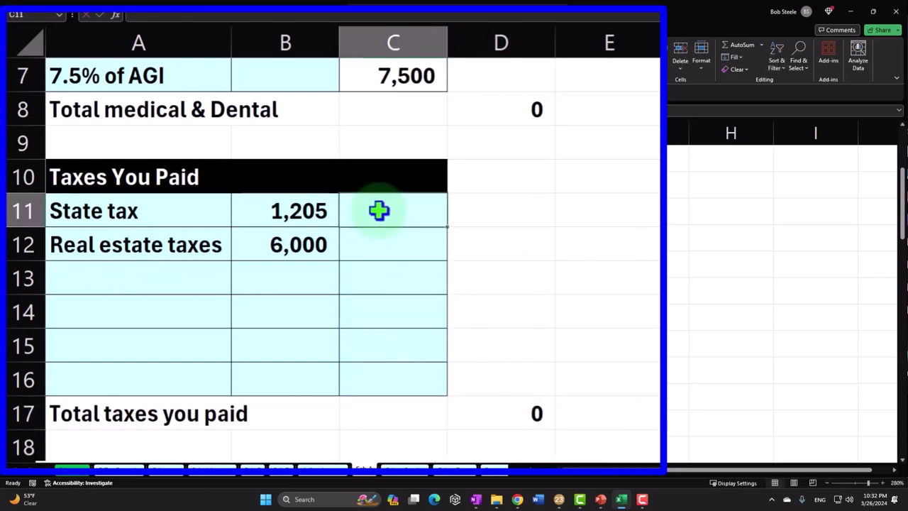
text(1205)
key(Return)
text(6000)
key(Return)
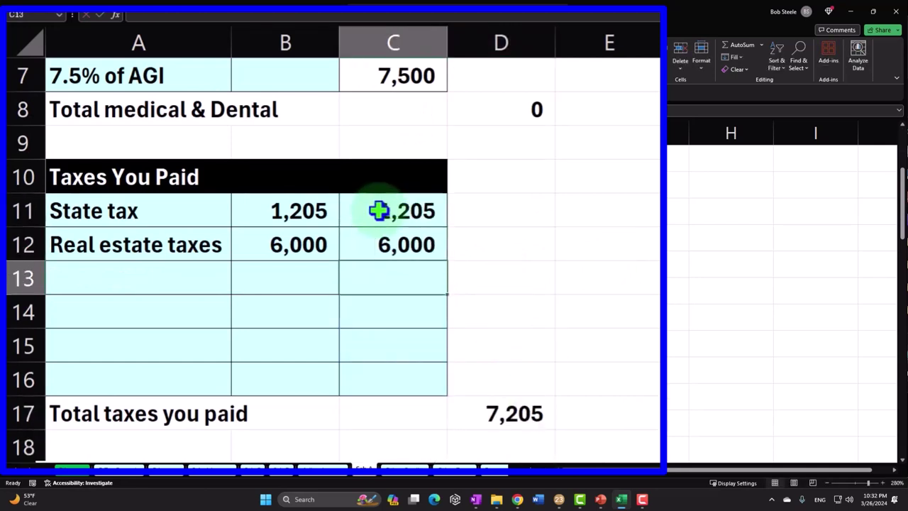
drag(319, 207, 319, 238)
key(Delete)
Step: Enter 12,000 as Mortgage interest in cell C20 and clear the duplicate amount from B20
scroll(323, 249, down, 3)
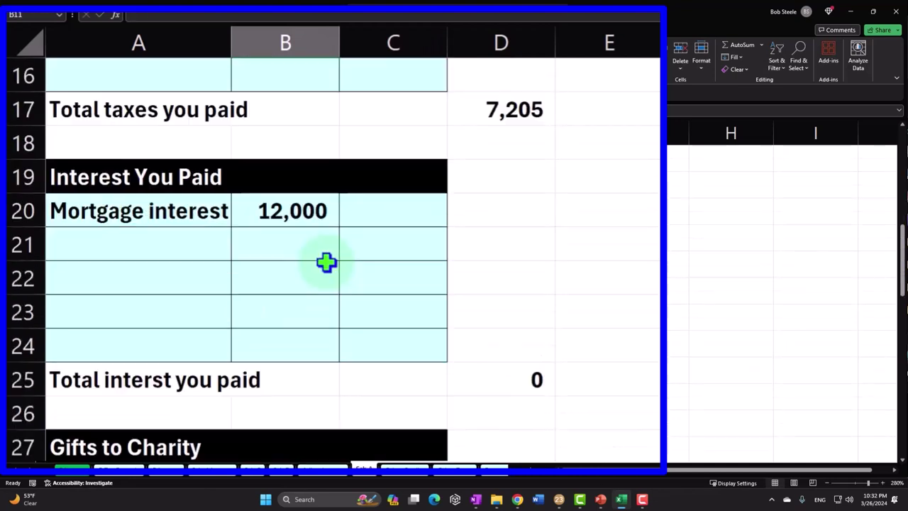
click(303, 209)
click(401, 211)
text(120)
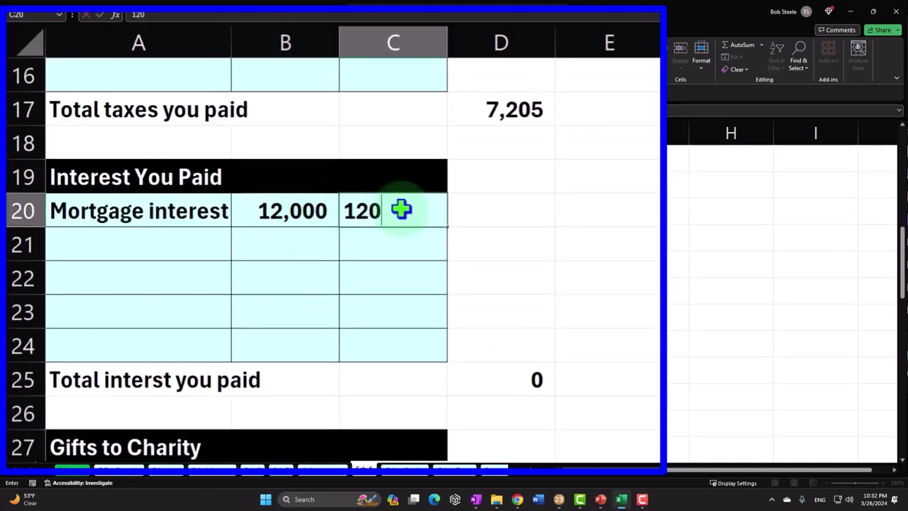
text(00)
key(Return)
key(Up)
key(Left)
key(Delete)
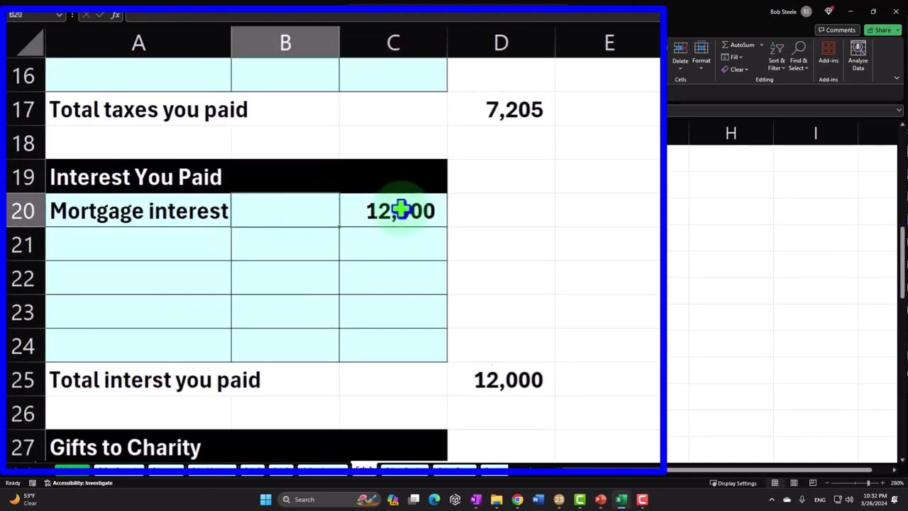
Step: Check the total itemized deductions on Sch A, and compare itemized with standard deductions in C6 and C7 of the P Tax Formula sheet
scroll(521, 264, down, 9)
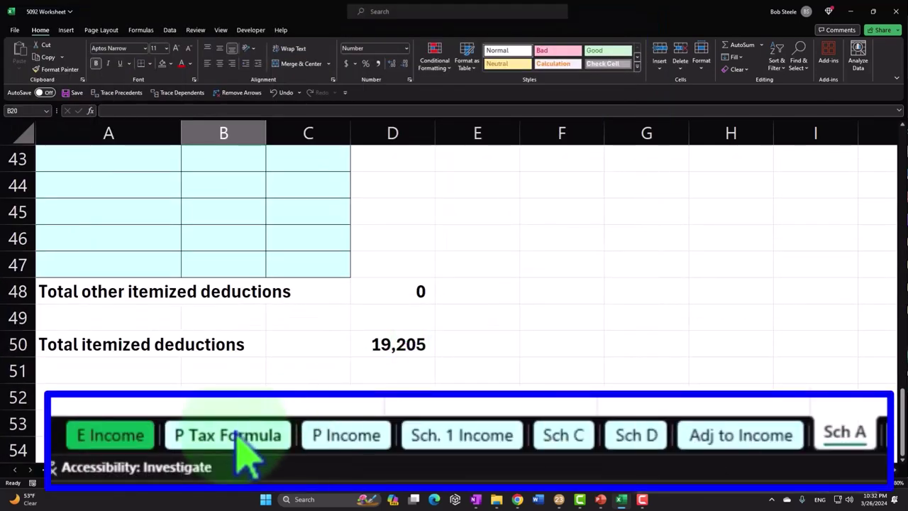
click(238, 430)
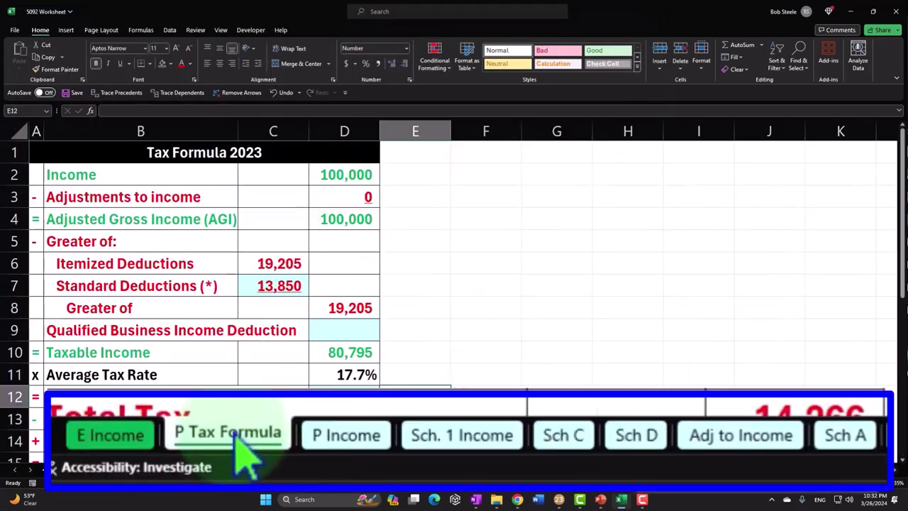
click(282, 265)
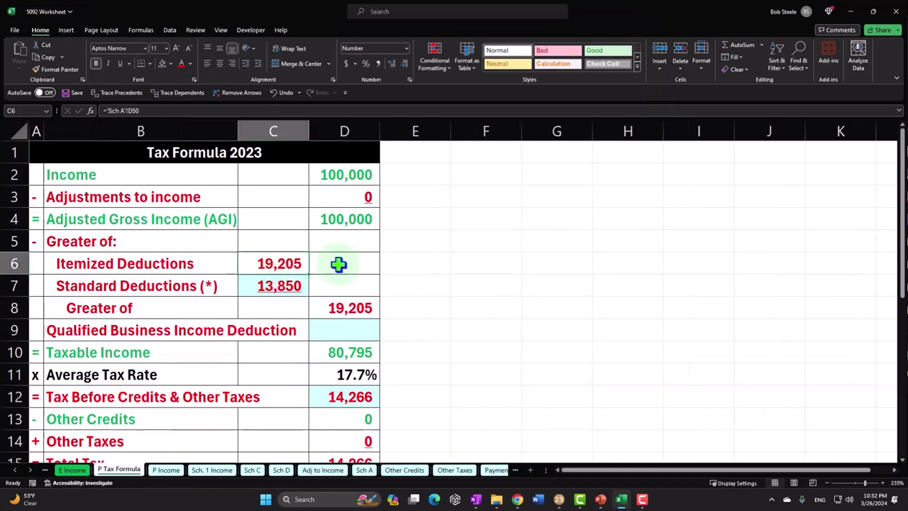
click(288, 281)
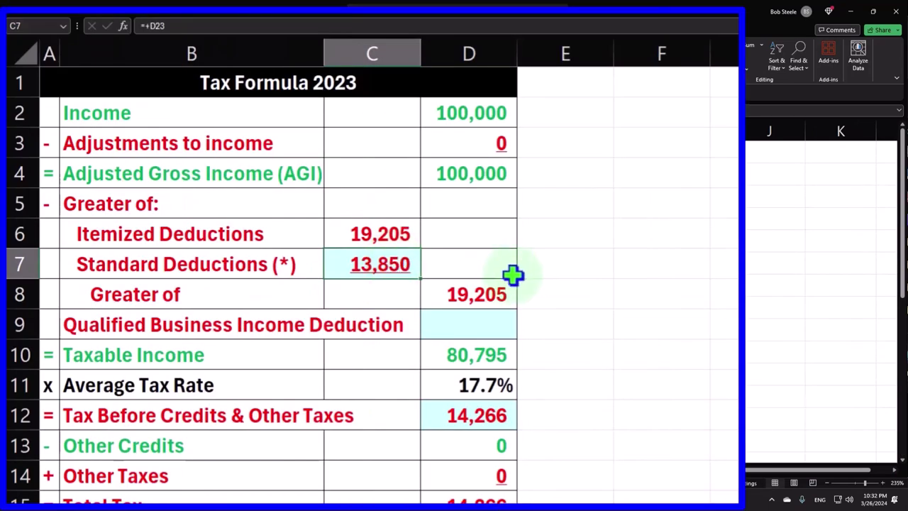
Step: Calculate the excess of itemized over standard deductions in cell F7 with the formula =+C6-+C7
click(635, 269)
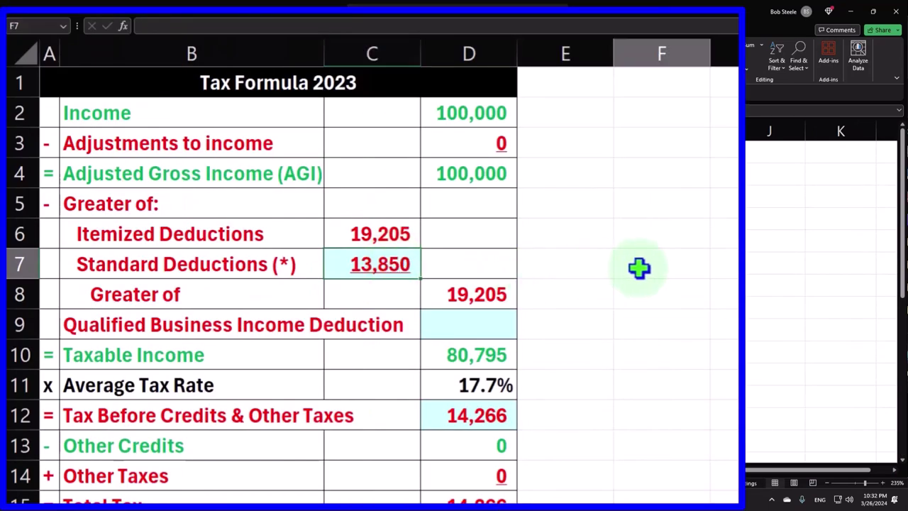
text(+)
key(Left)
key(Left)
key(Left)
key(Up)
text(-+)
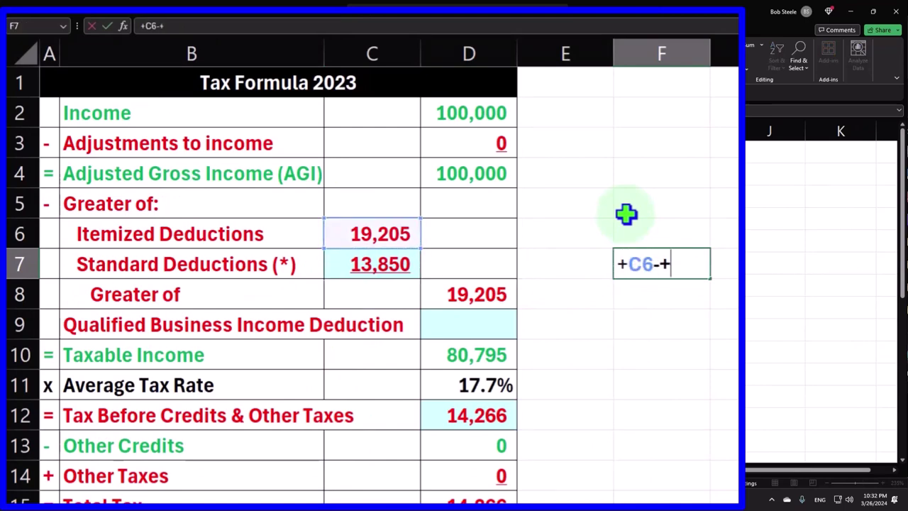
key(Left)
key(Left)
key(Left)
key(Return)
key(Up)
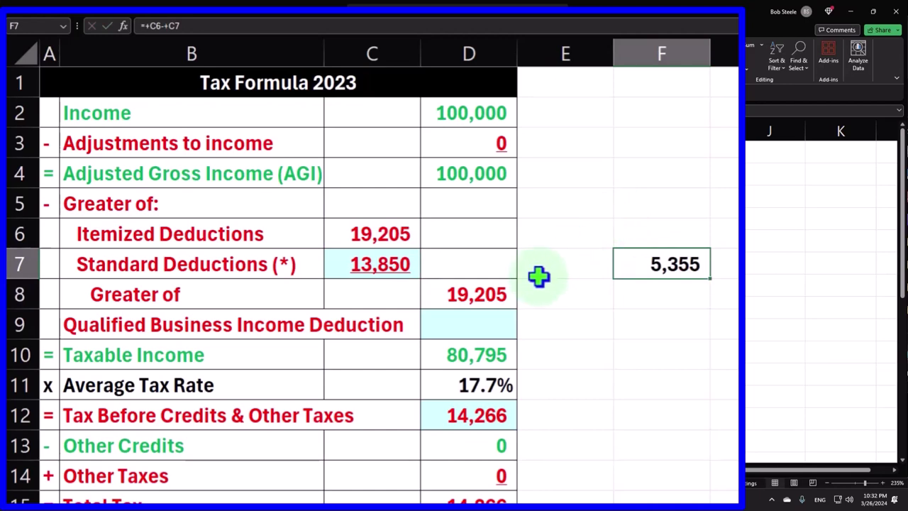
Step: Compare the taxable income in D10 with Form 1040 line 15 in Lacerte and look up the total tax on page 2
click(497, 356)
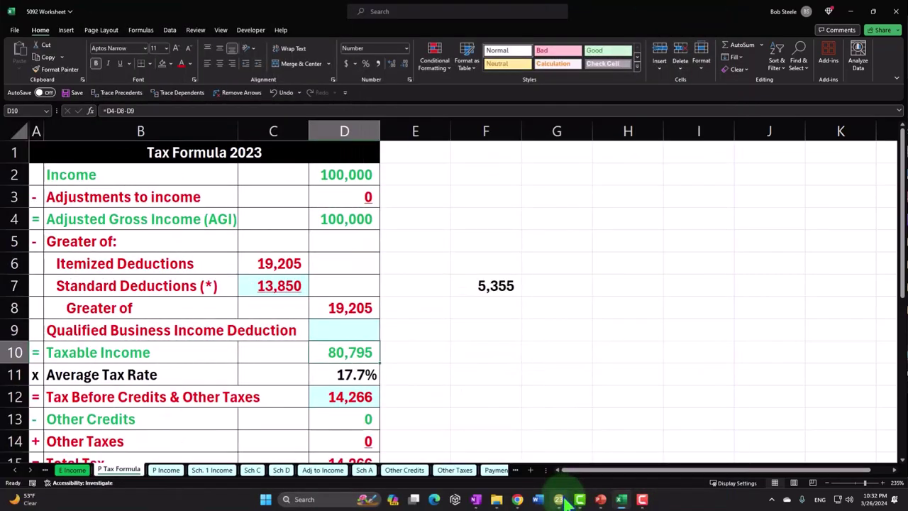
click(560, 500)
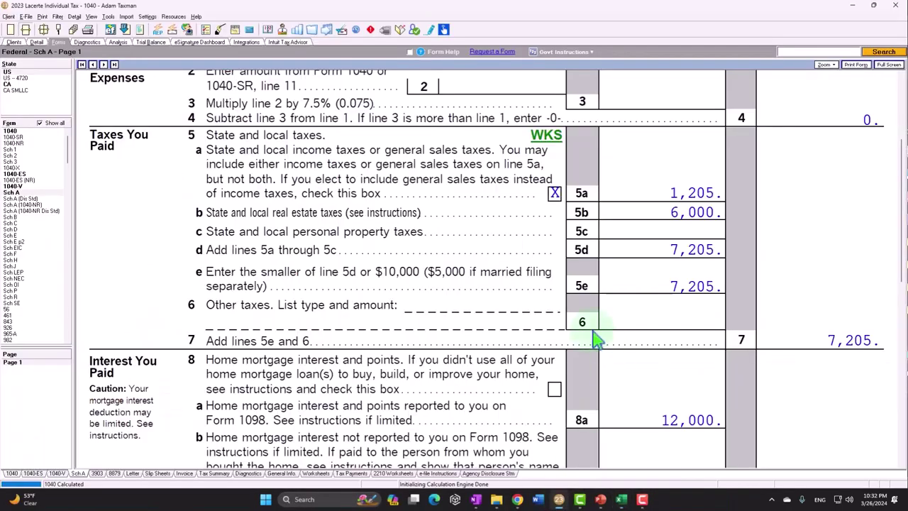
click(24, 132)
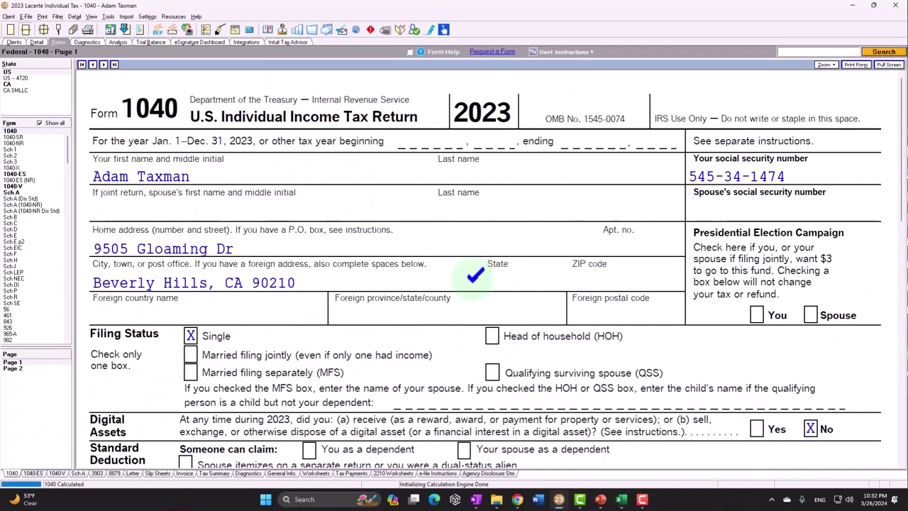
scroll(475, 301, down, 12)
scroll(481, 307, down, 3)
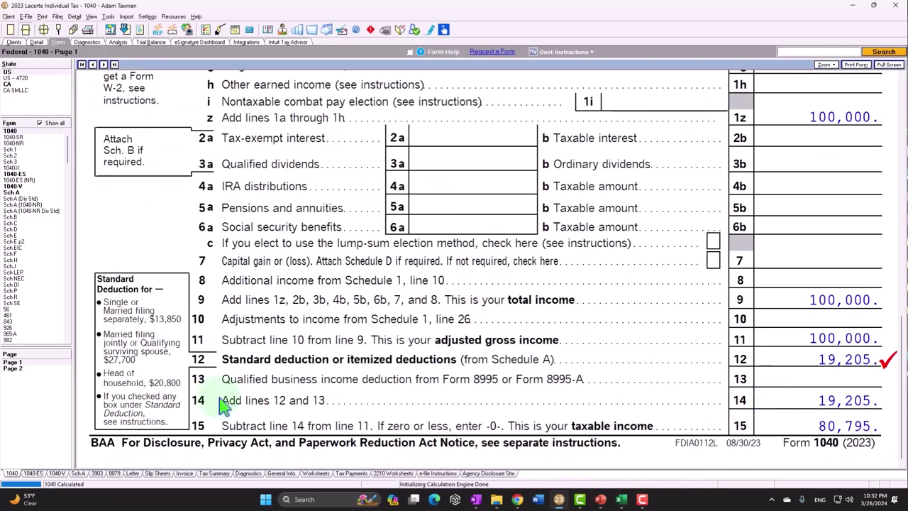
click(37, 370)
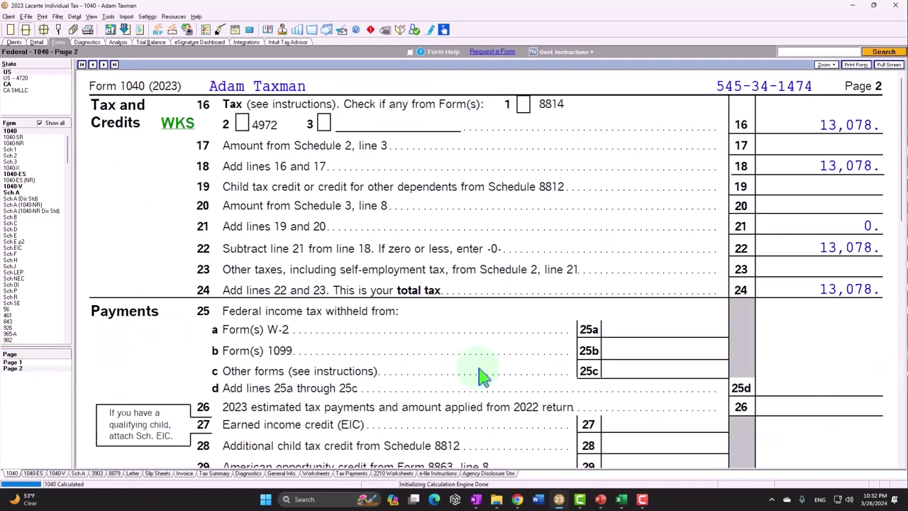
Step: Switch back to Excel and record 14,266 as the comparison tax amount in cell E15 beside Total Tax
click(621, 499)
scroll(523, 441, down, 2)
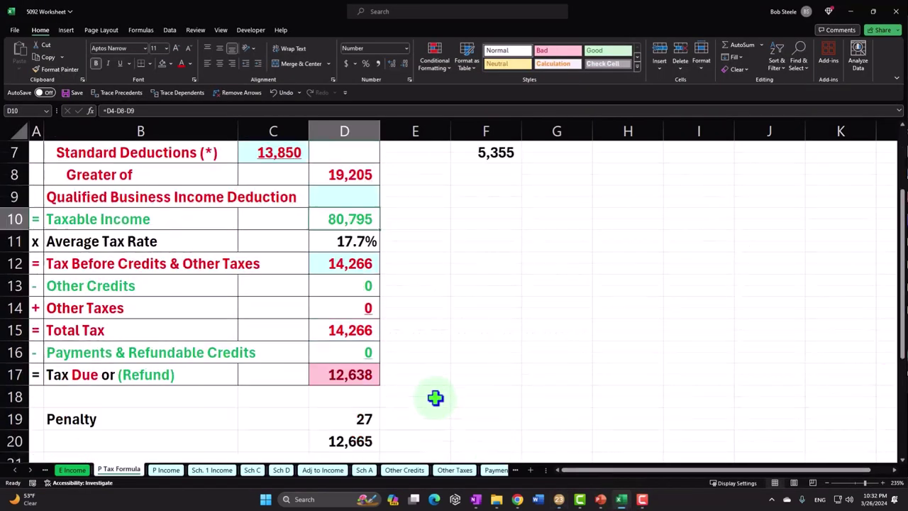
click(430, 325)
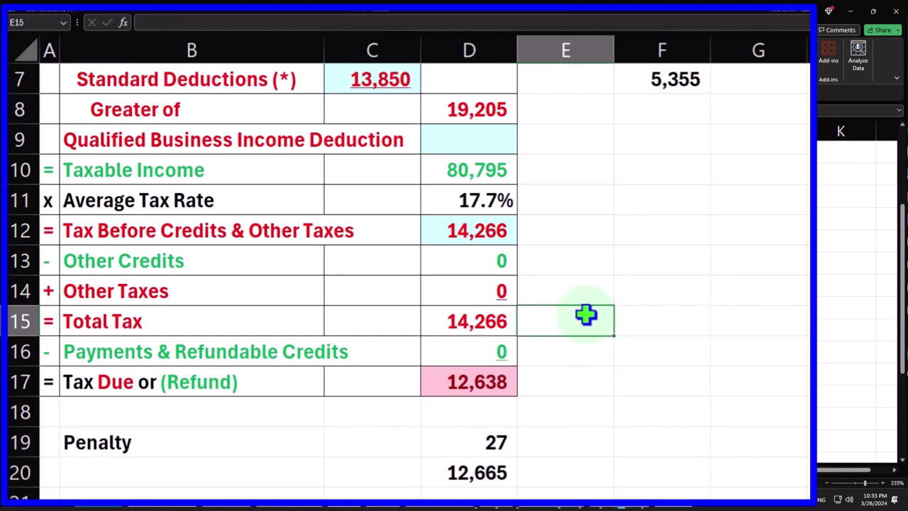
text(14,266)
key(Return)
Step: Overwrite the Total Tax in cell D15 with 13,078
key(Down)
key(Left)
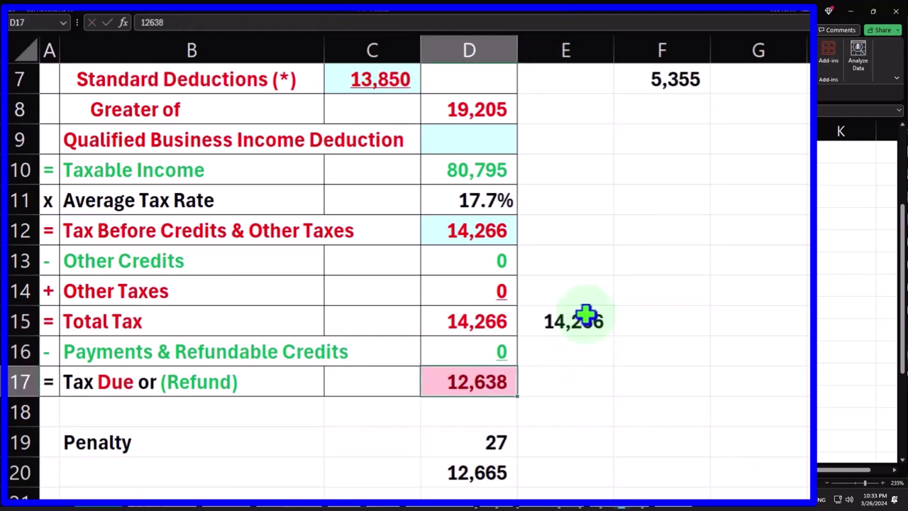
key(Up)
key(Up)
text(13,07)
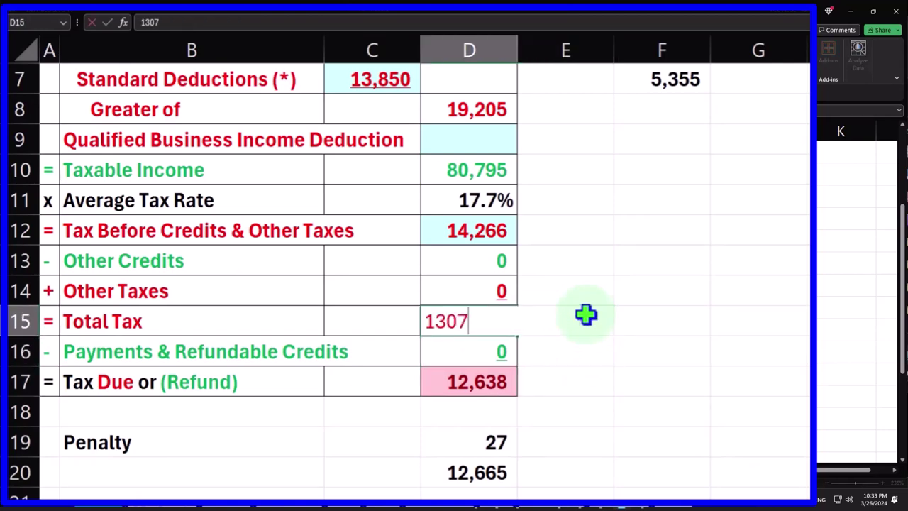
text(8)
key(Return)
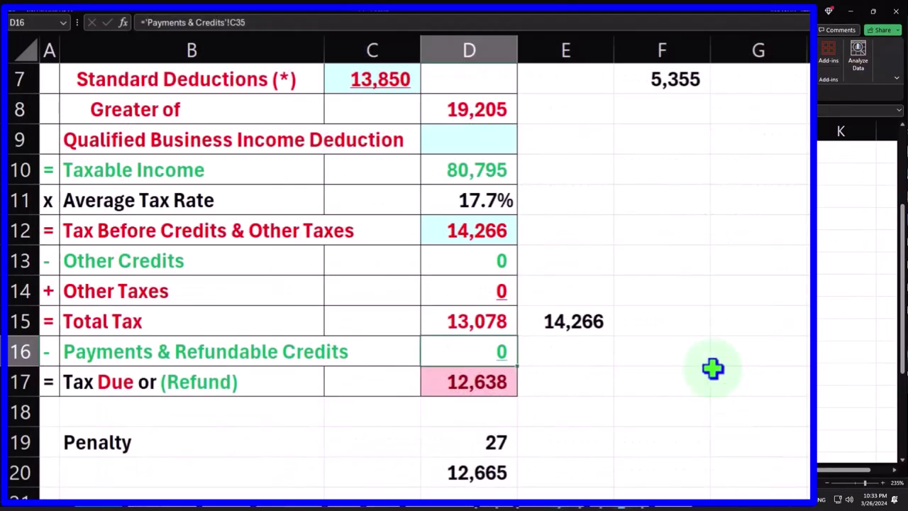
Step: Calculate the tax savings in cell F15 by subtracting D15 from E15
click(688, 320)
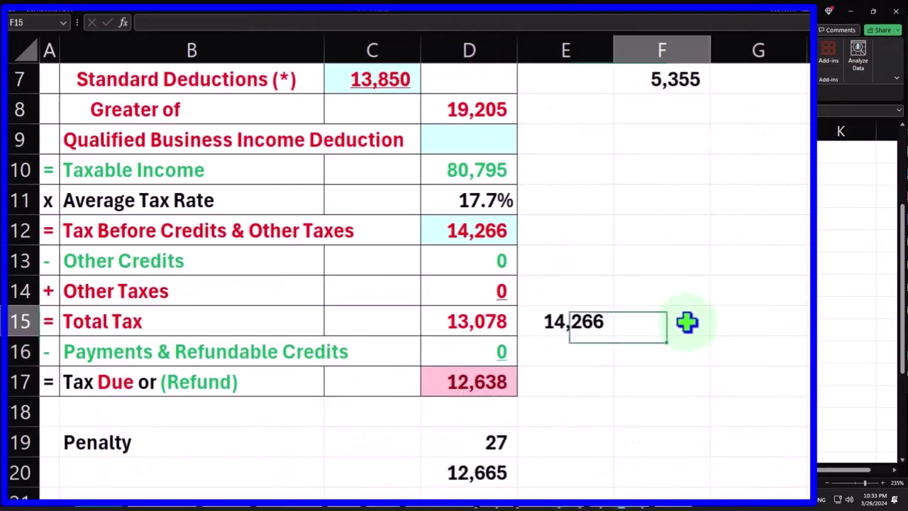
text(=)
key(Left)
text(-)
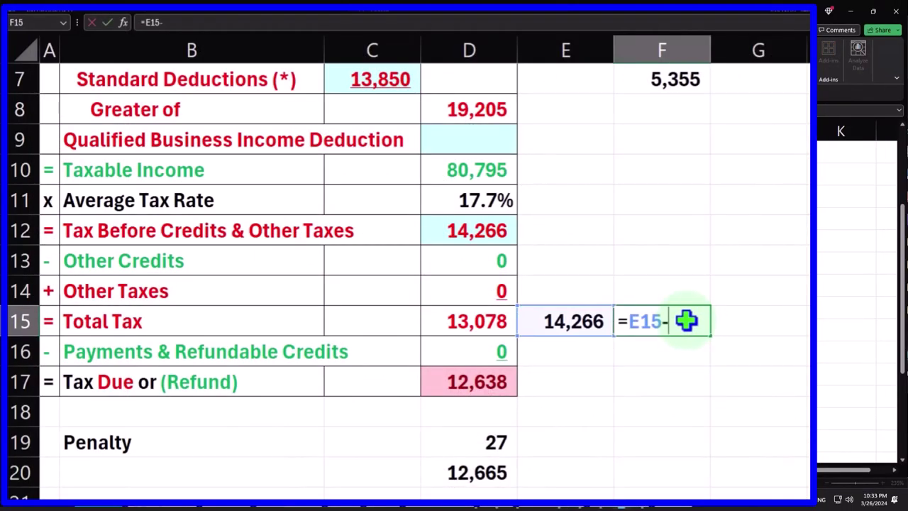
key(Left)
key(Left)
key(Return)
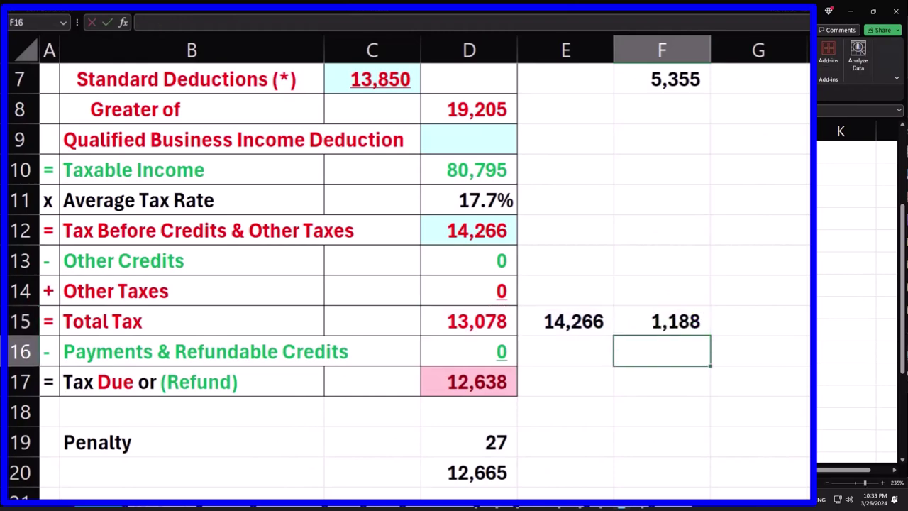
Step: Divide the tax savings by the deduction difference in cell F16 with =F15/F7 and format the result as a percentage
text(=)
key(Up)
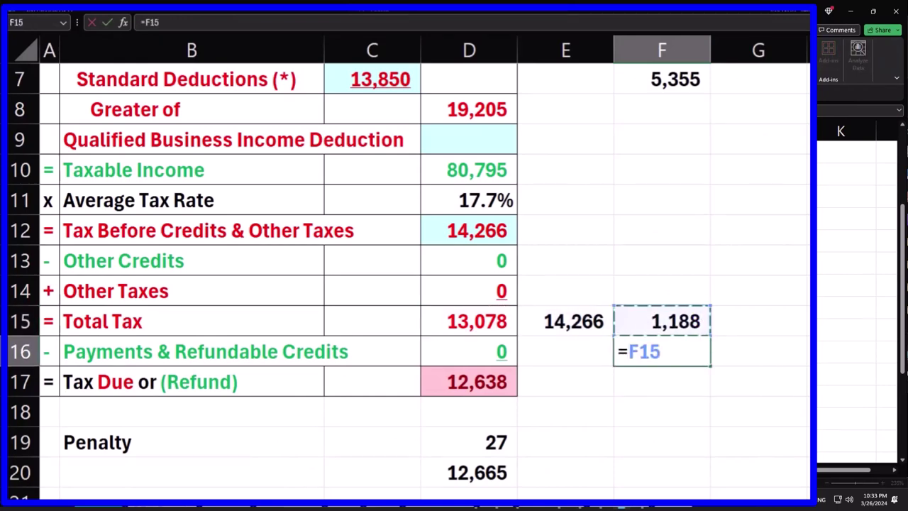
text(/)
key(Up)
key(Up)
key(Up)
key(Up)
key(Up)
key(Up)
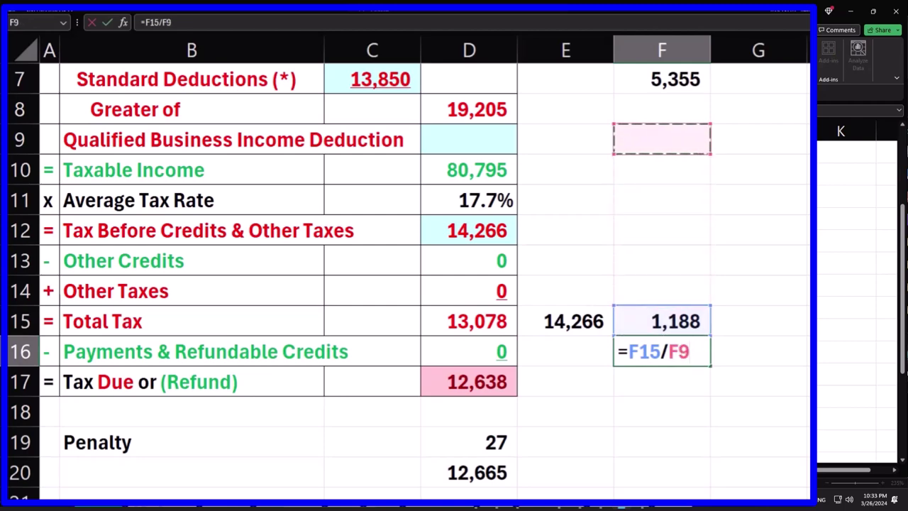
key(Up)
key(Up)
key(Return)
key(Up)
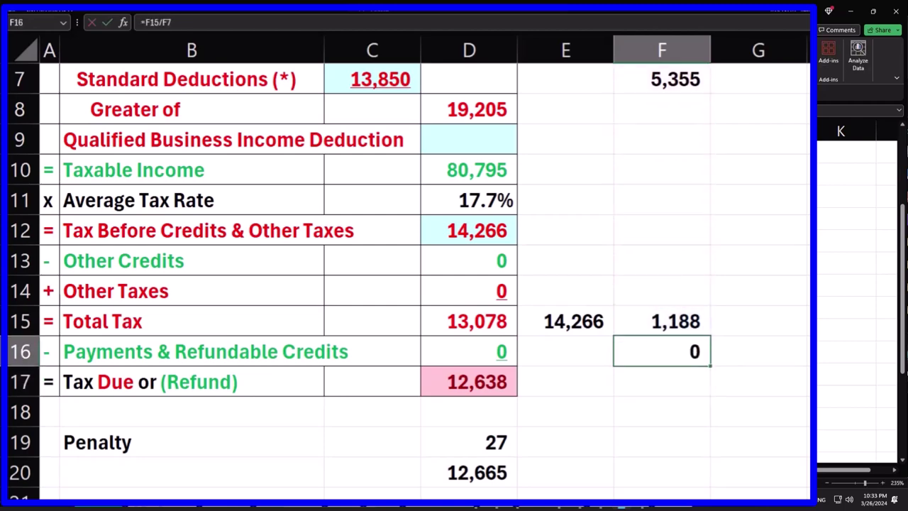
key(ctrl+shift+5)
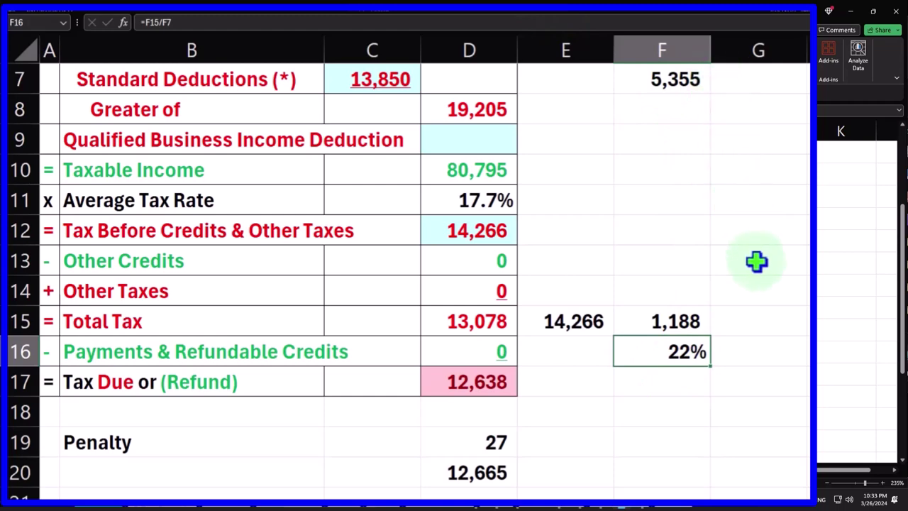
scroll(757, 261, up, 1)
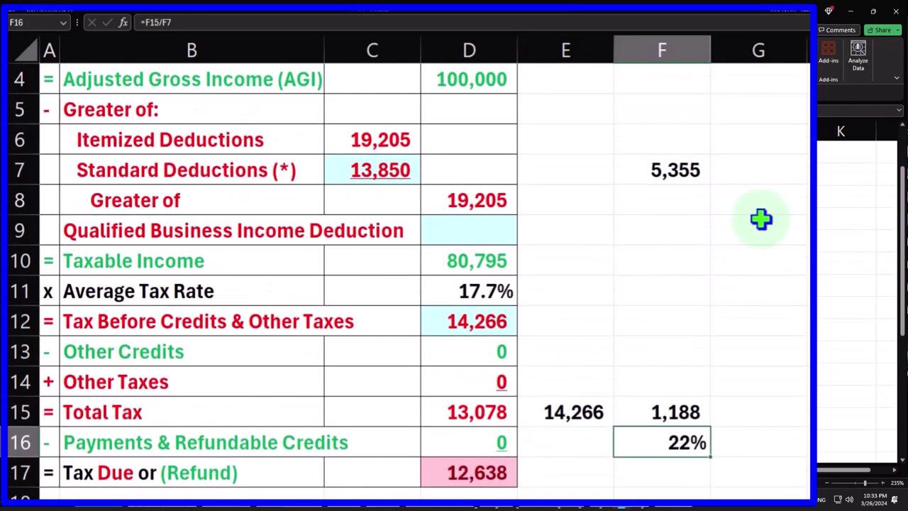
Step: Reference the itemized deductions amount in cell G7 with +C6
click(752, 167)
text(+)
key(Left)
key(Left)
key(Left)
key(Left)
key(Up)
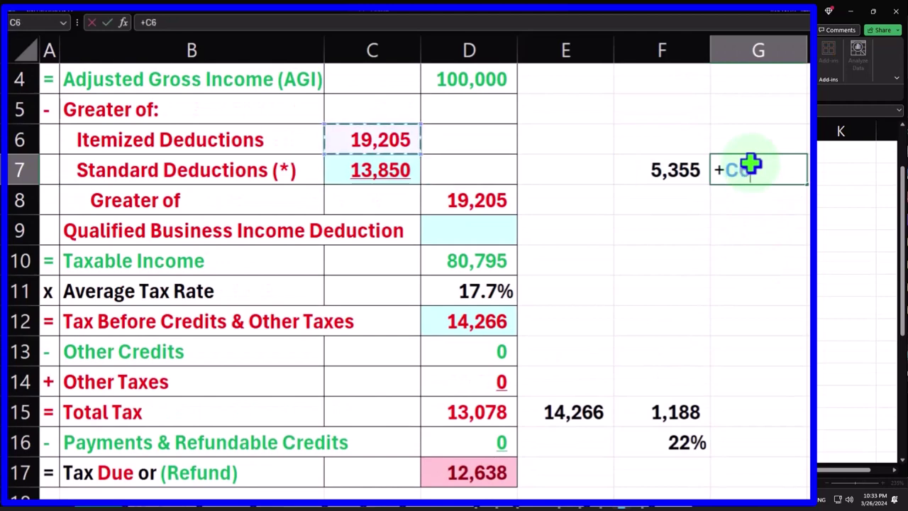
key(Return)
Step: Reference the tax savings in cell G15 with a formula pointing to F15
key(Down)
key(Down)
key(Down)
key(Down)
key(Down)
key(Down)
key(Down)
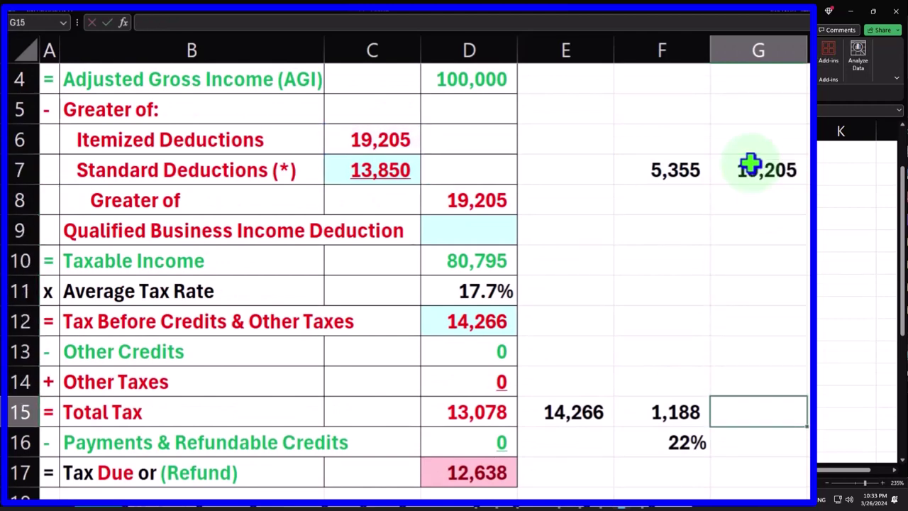
text(+)
key(Left)
key(Return)
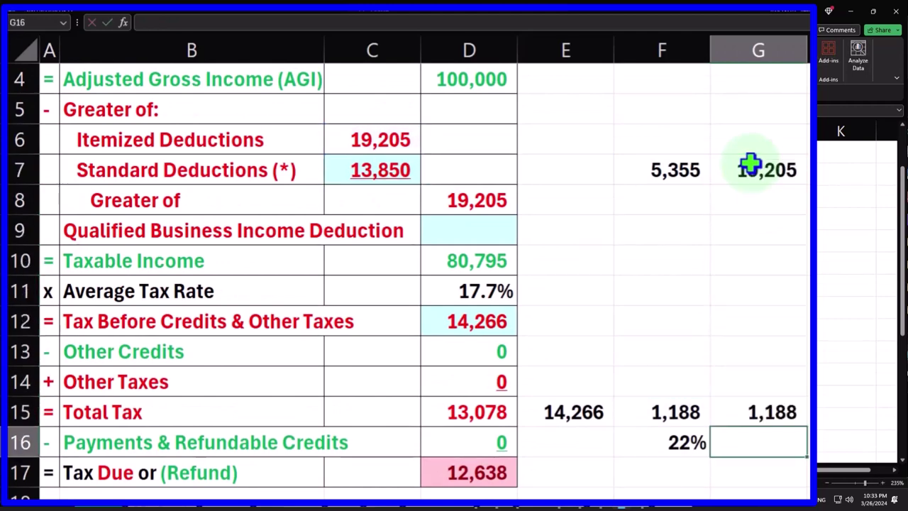
click(692, 444)
drag(699, 446, 731, 448)
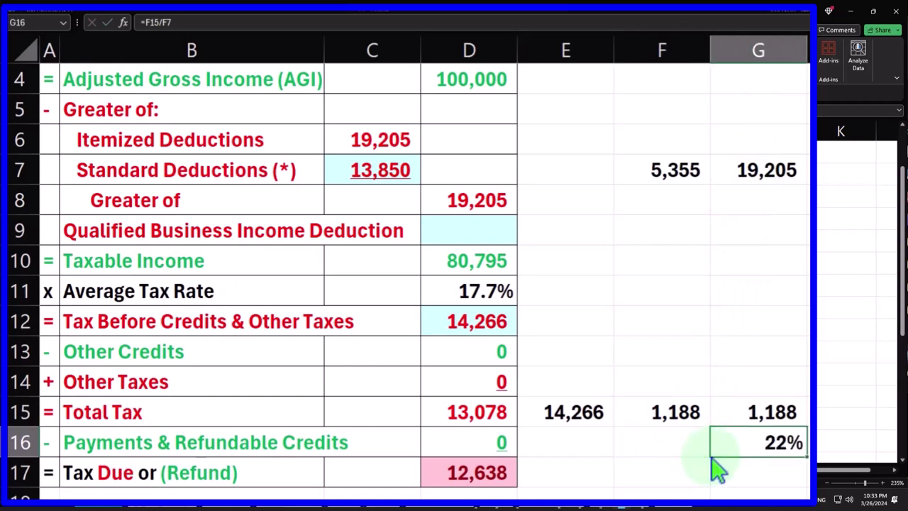
click(695, 444)
click(760, 447)
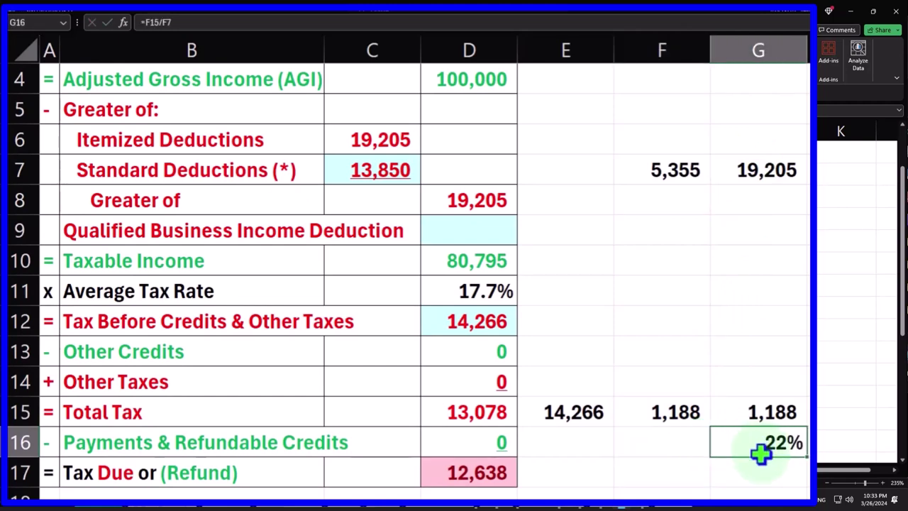
key(Delete)
Step: Fill the savings rate formula from F16 into G16 as =G15/G7 and check its references
click(691, 447)
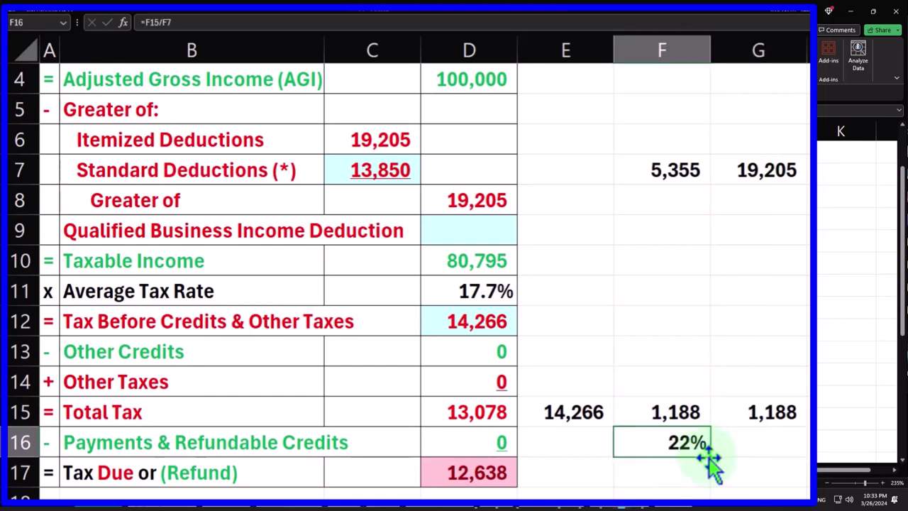
drag(710, 456, 801, 464)
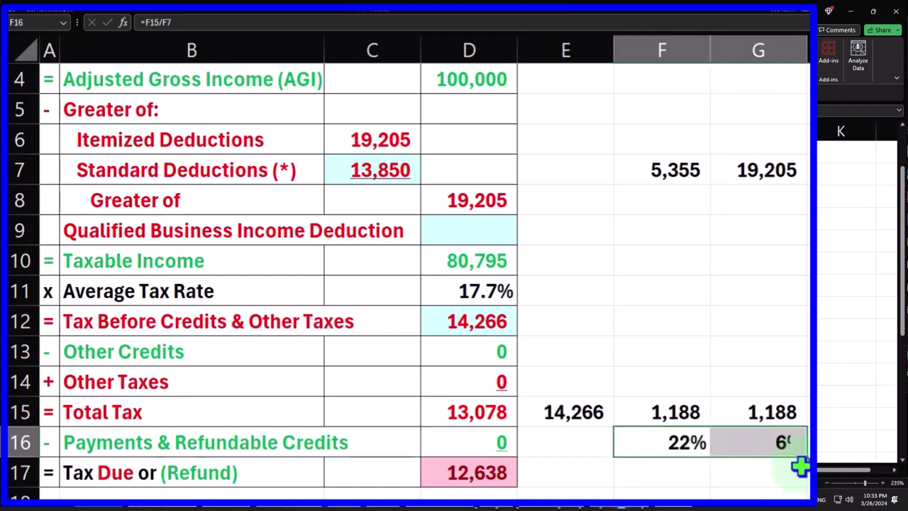
click(772, 442)
double_click(772, 441)
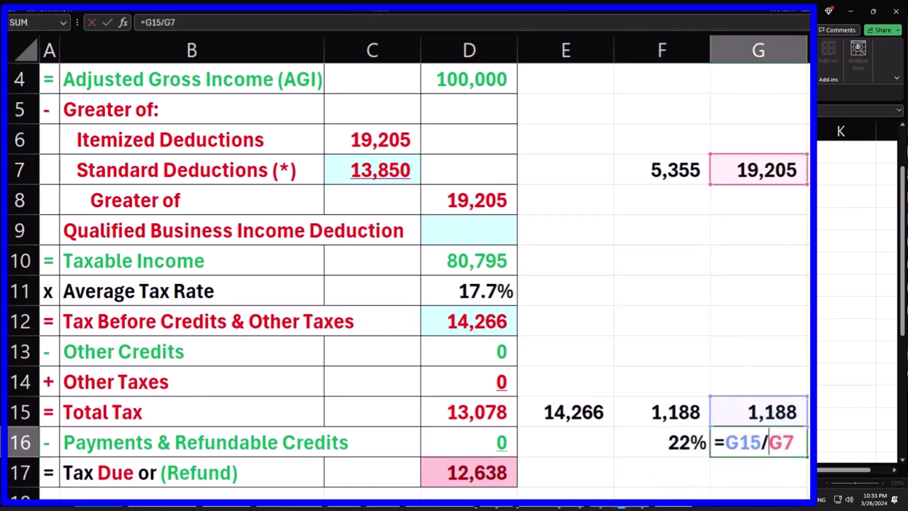
key(Return)
Step: Compare the deduction bases in F7 and G7, including the F7 formula, with the savings rates in F16 and G16
click(786, 169)
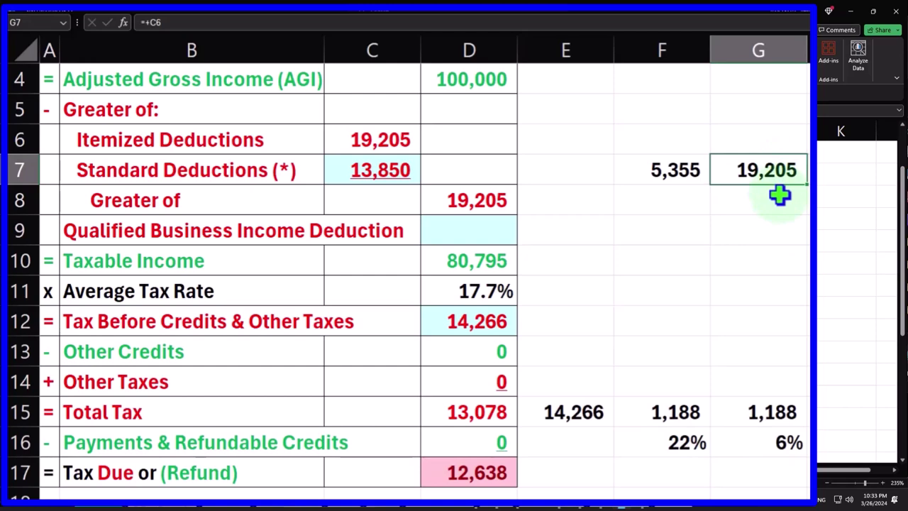
click(783, 449)
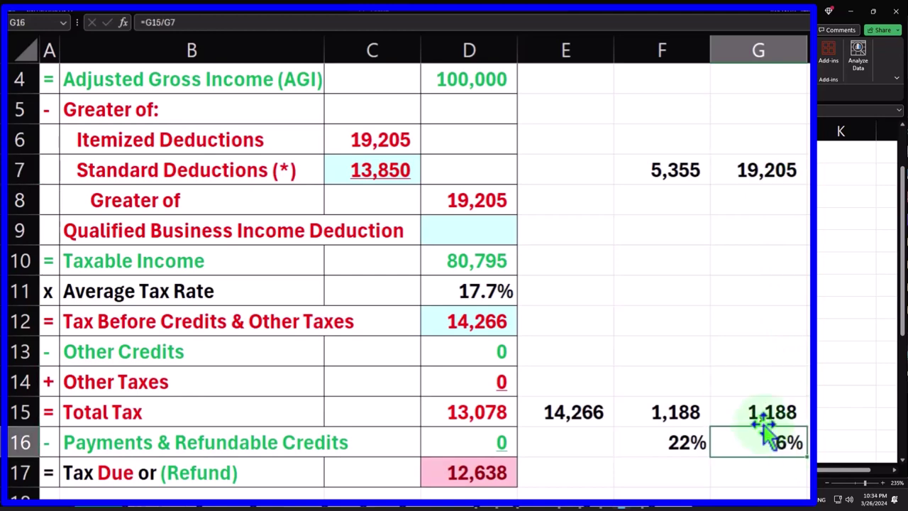
double_click(651, 169)
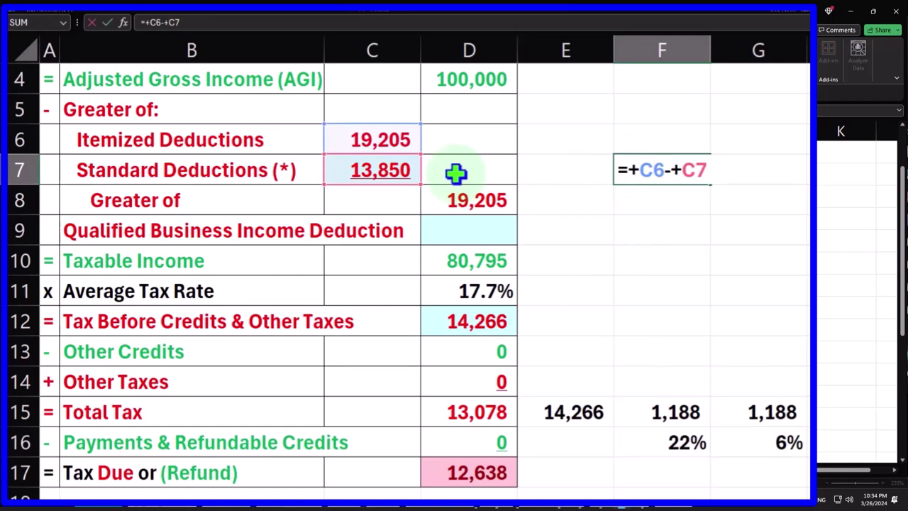
key(Return)
click(679, 173)
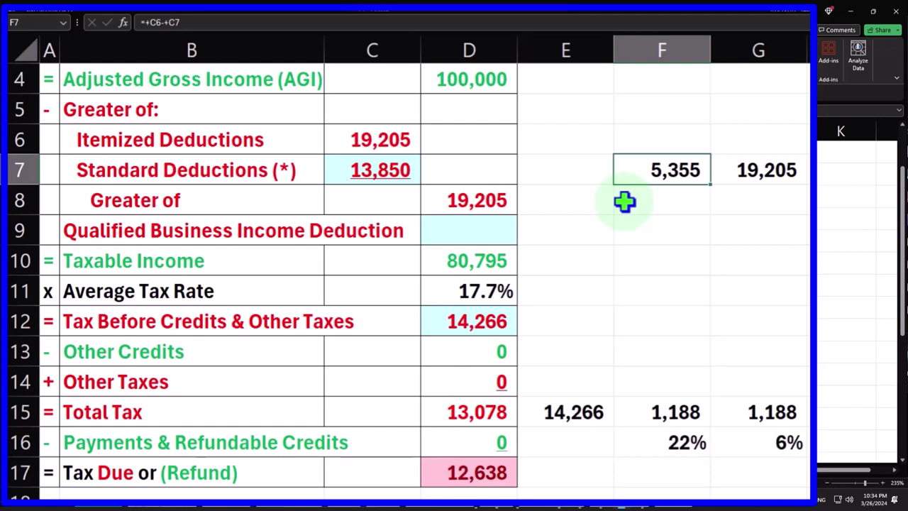
click(746, 169)
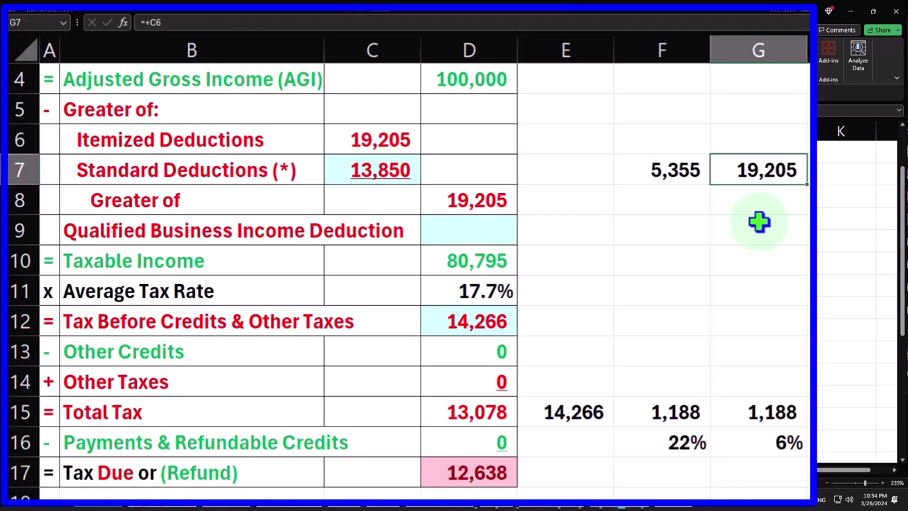
click(667, 173)
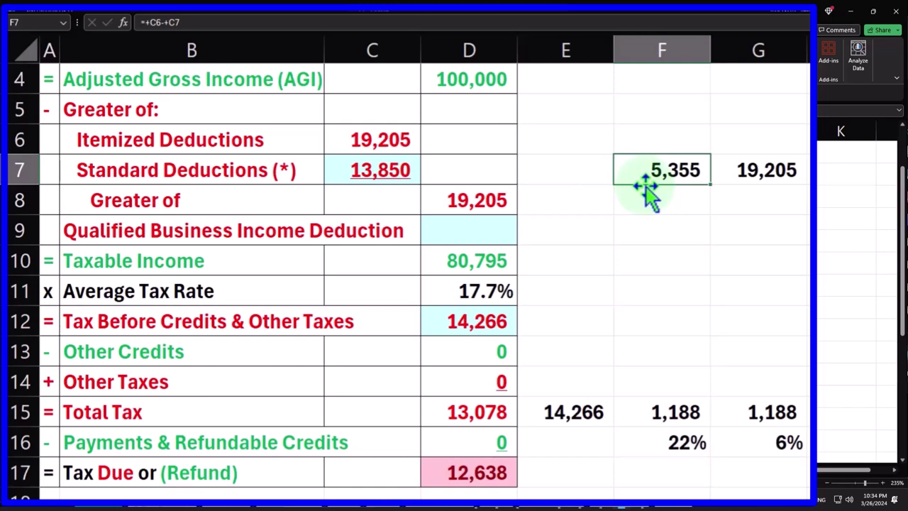
click(742, 181)
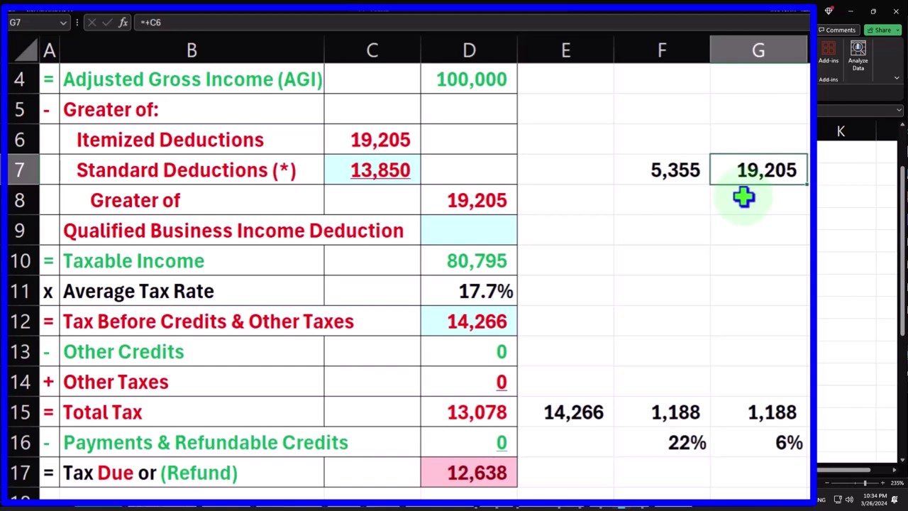
click(649, 232)
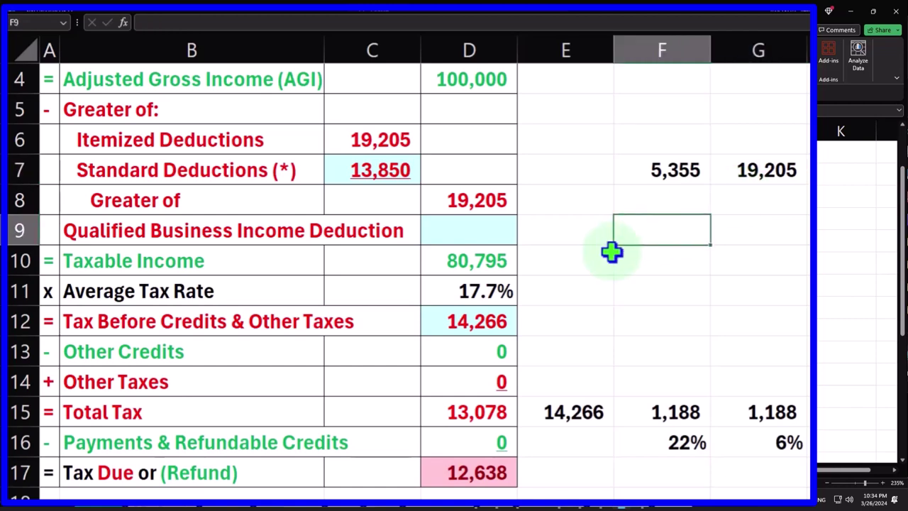
scroll(611, 252, down, 1)
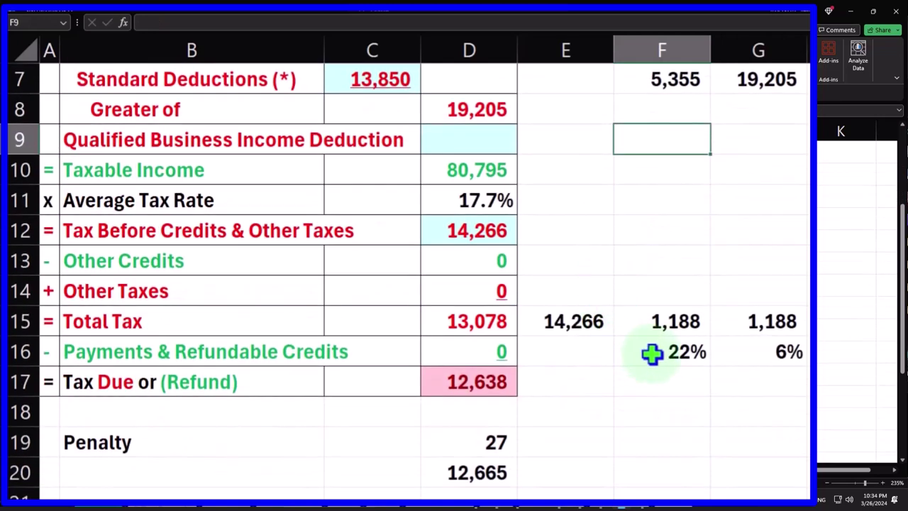
click(651, 353)
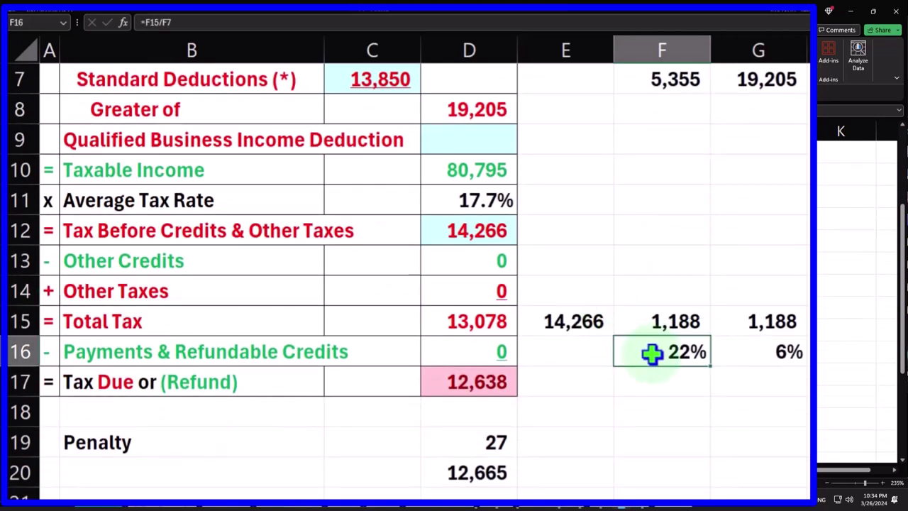
scroll(651, 353, up, 1)
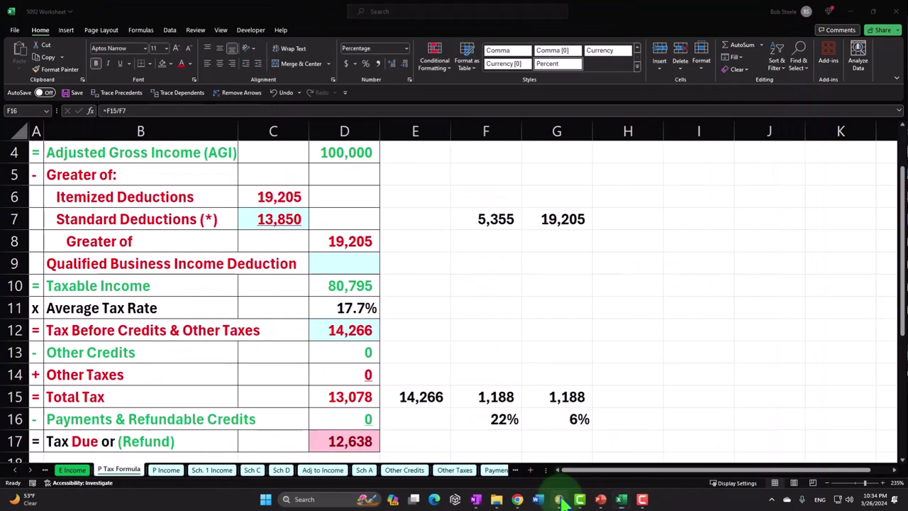
Step: Switch to Lacerte and review the taxes paid and home mortgage interest lines on Schedule A
click(560, 498)
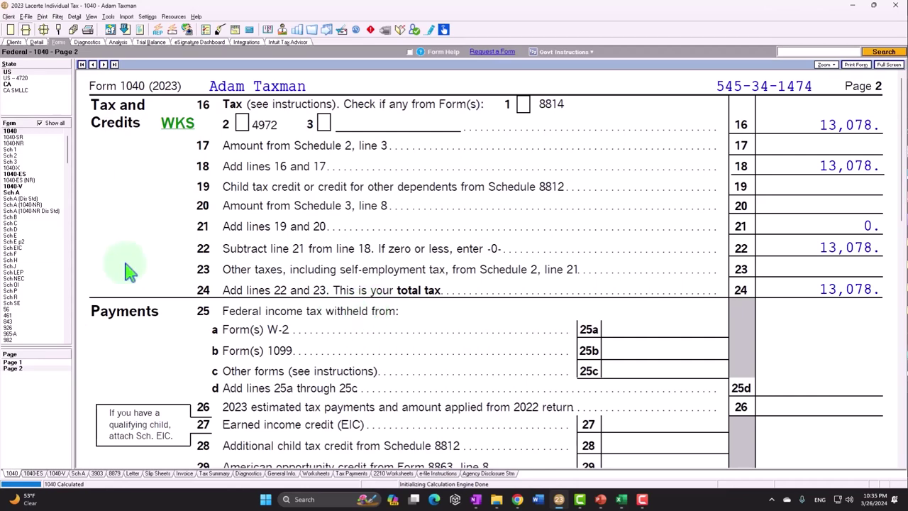
click(32, 194)
scroll(301, 265, down, 3)
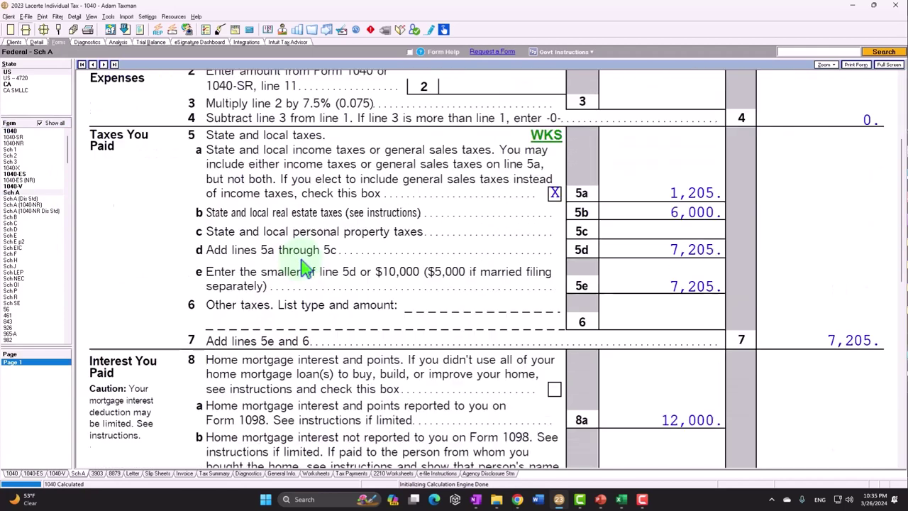
scroll(301, 264, down, 1)
scroll(301, 264, down, 2)
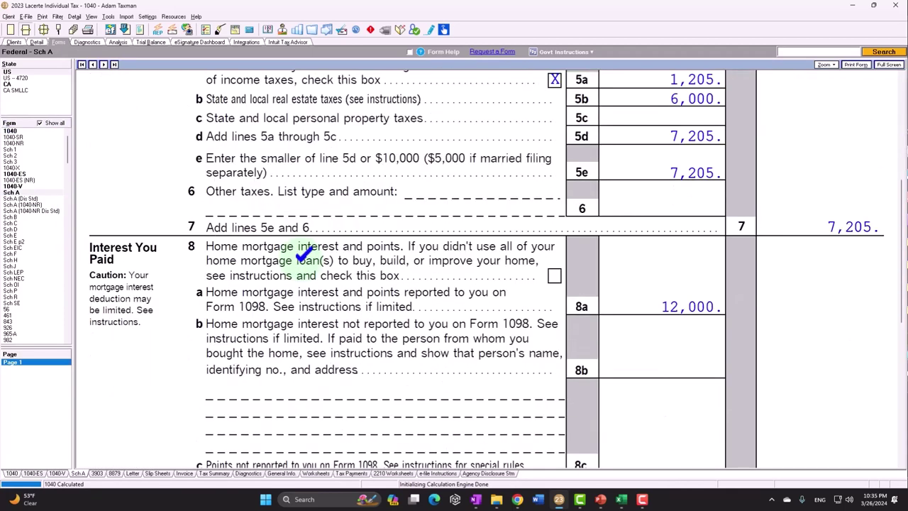
scroll(301, 263, down, 1)
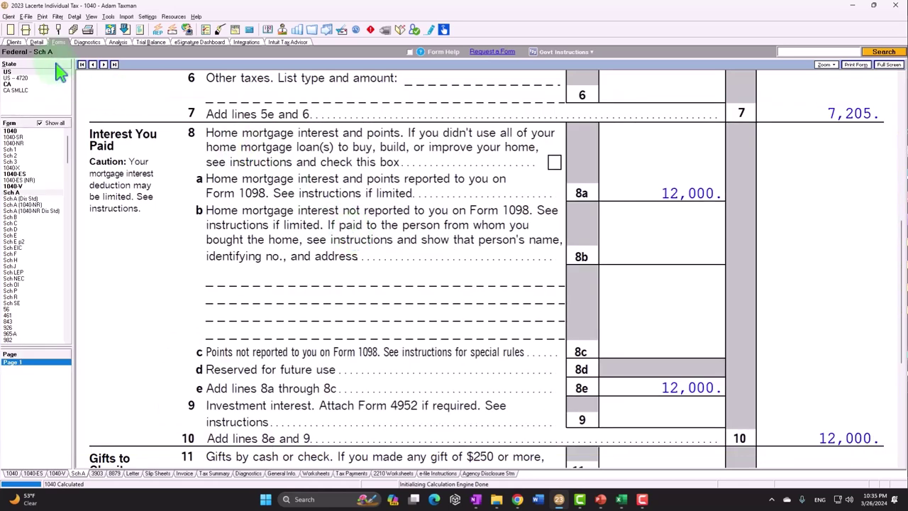
Step: Return to the return's detail input and open the Dispositions (Schedule D, 4797, etc.) entry screen
click(37, 43)
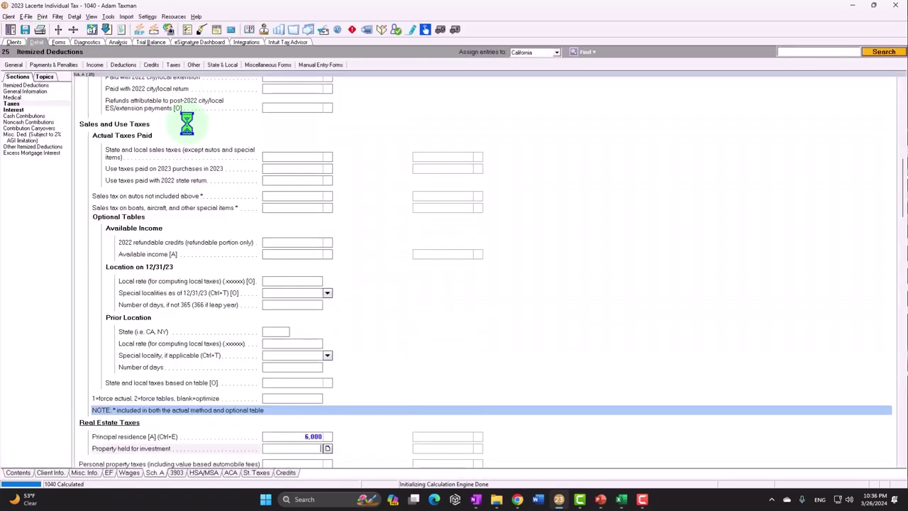
click(97, 66)
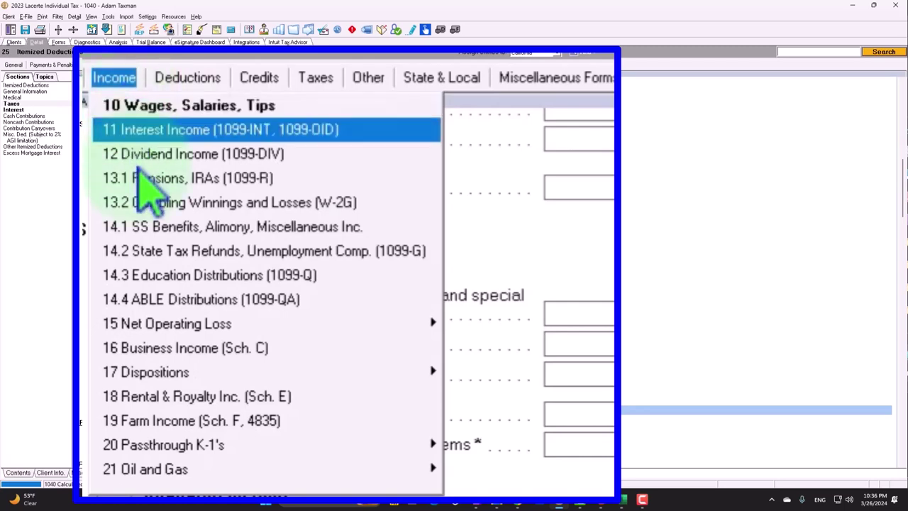
mouse_move(341, 375)
click(462, 381)
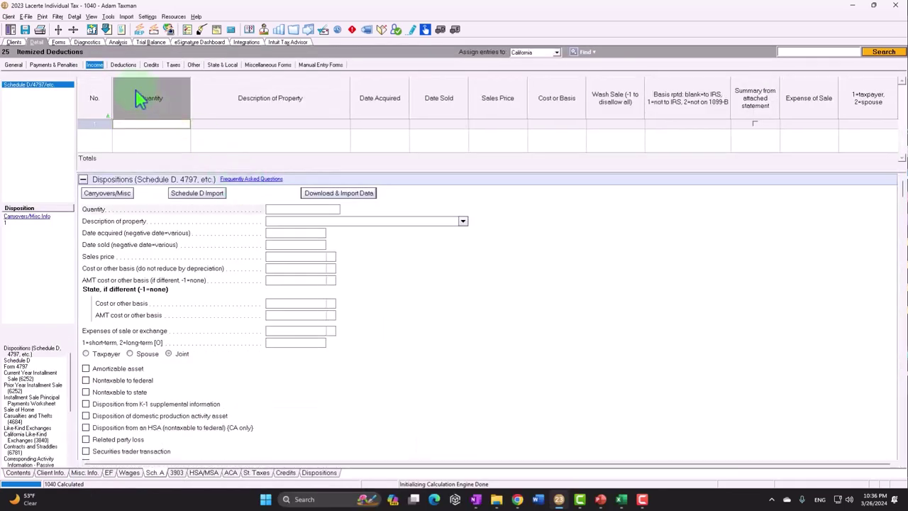
Step: Examine the Points asset's form and category options, date placed in service, cost basis and method on the Depreciation (4562) screen
click(95, 65)
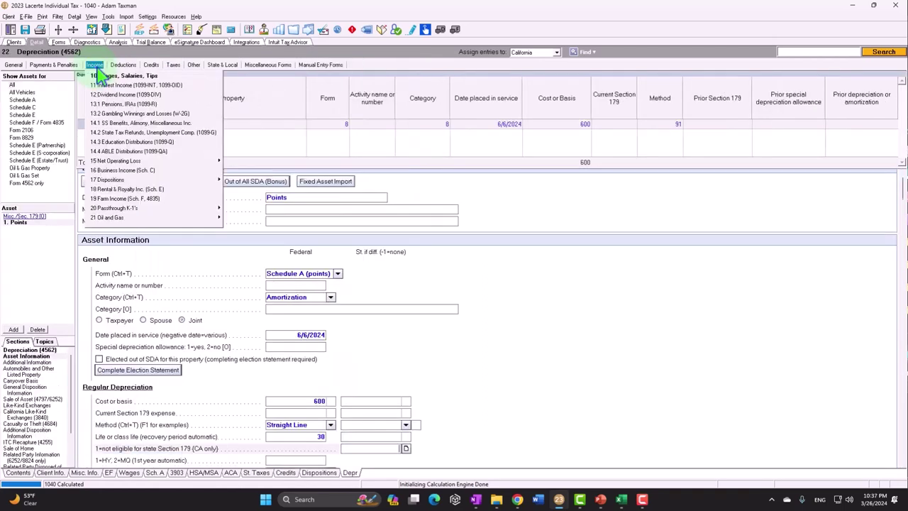
click(95, 65)
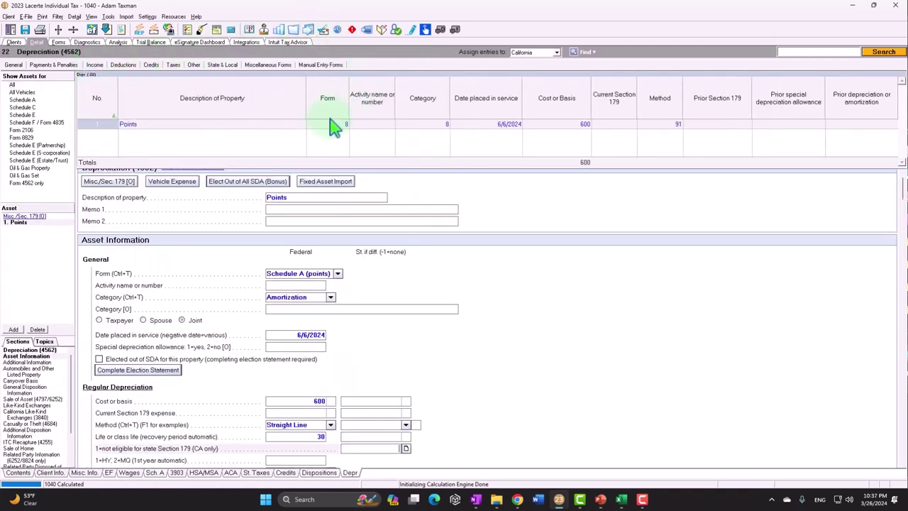
click(330, 125)
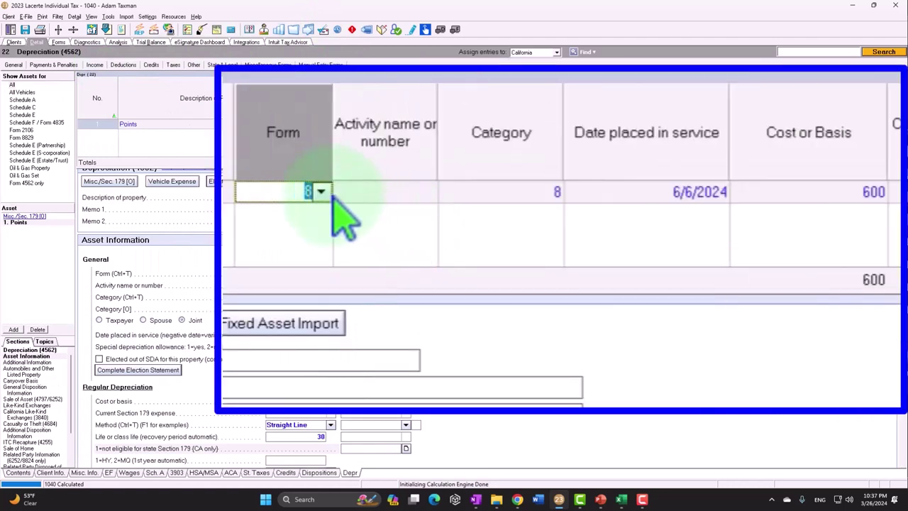
click(322, 192)
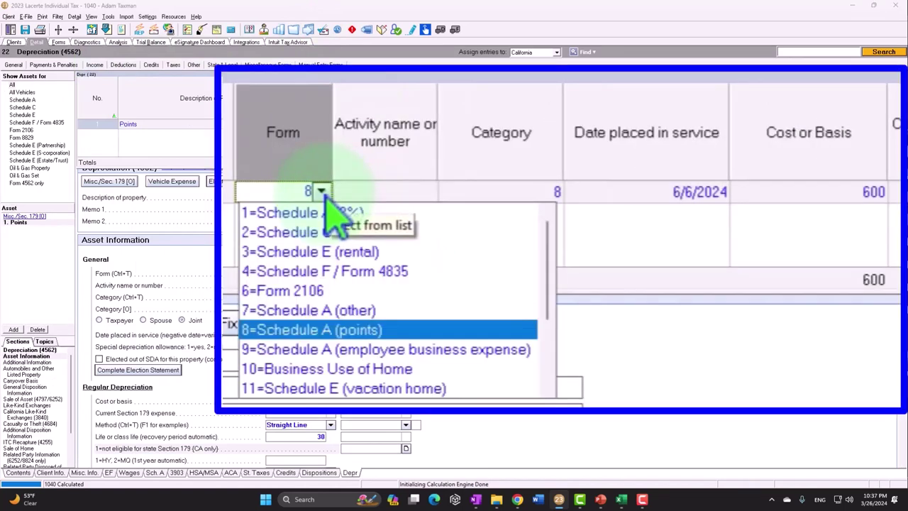
click(323, 193)
click(323, 192)
click(323, 192)
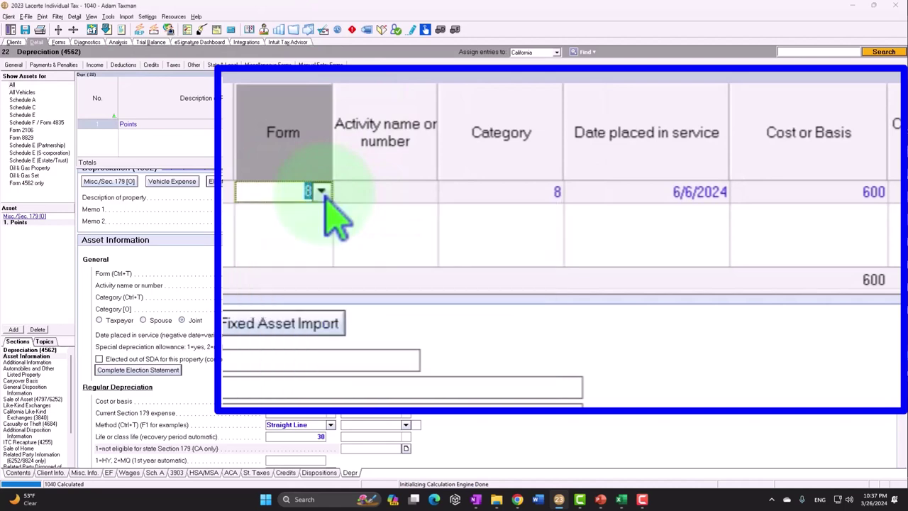
key(Tab)
click(507, 197)
click(552, 193)
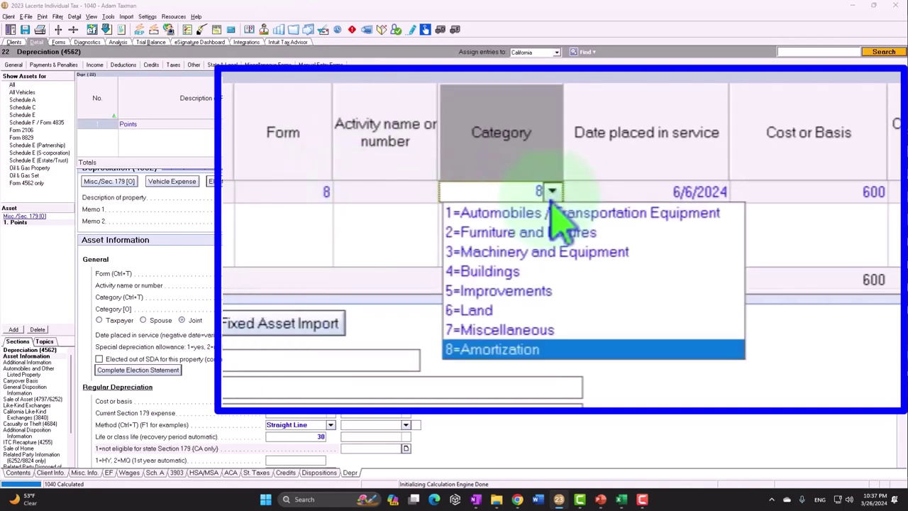
click(553, 192)
key(Tab)
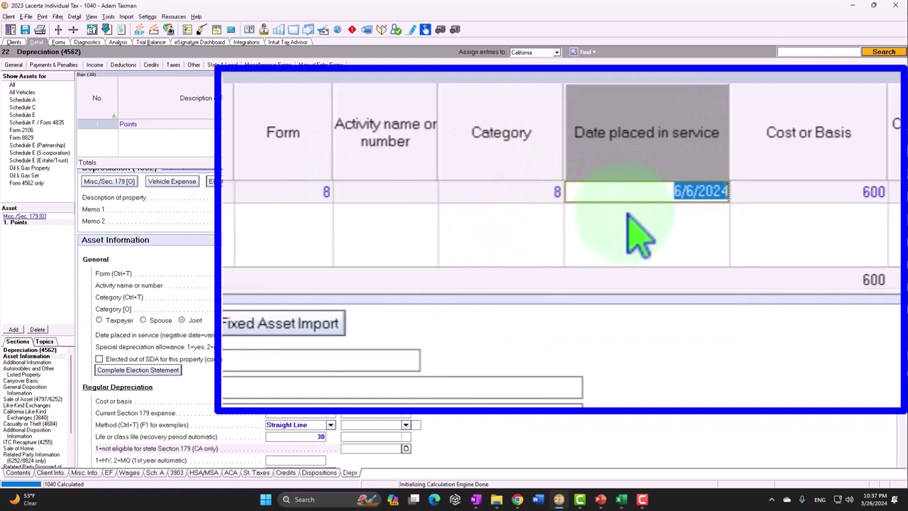
key(Tab)
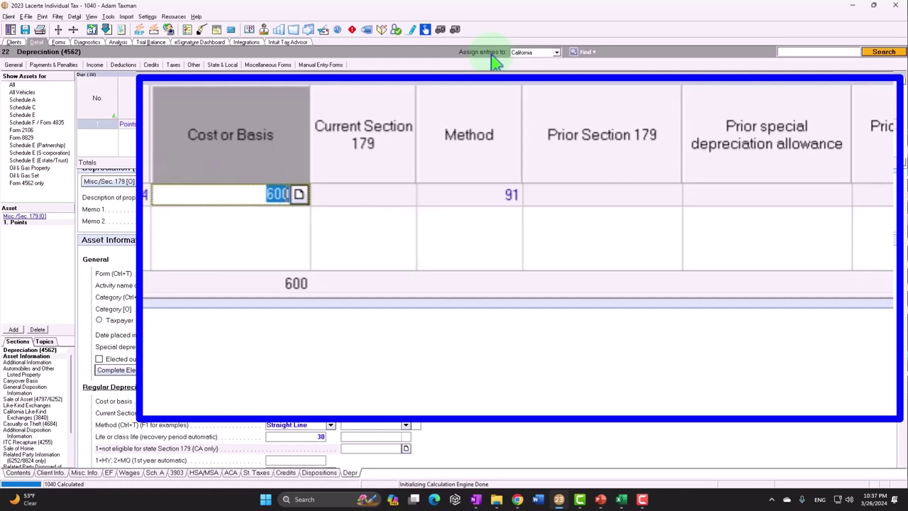
key(Tab)
key(Tab)
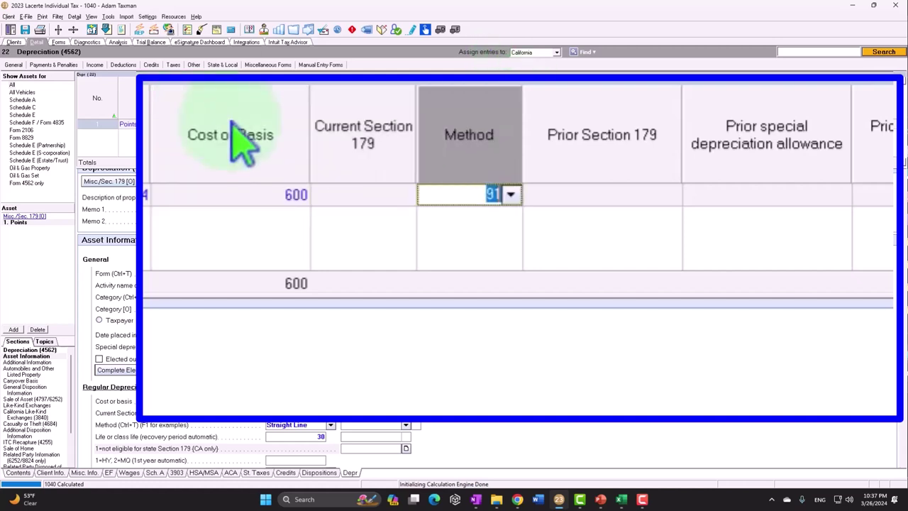
Step: Examine the Points asset's depreciation method options and its life entry under Regular Depreciation
click(512, 195)
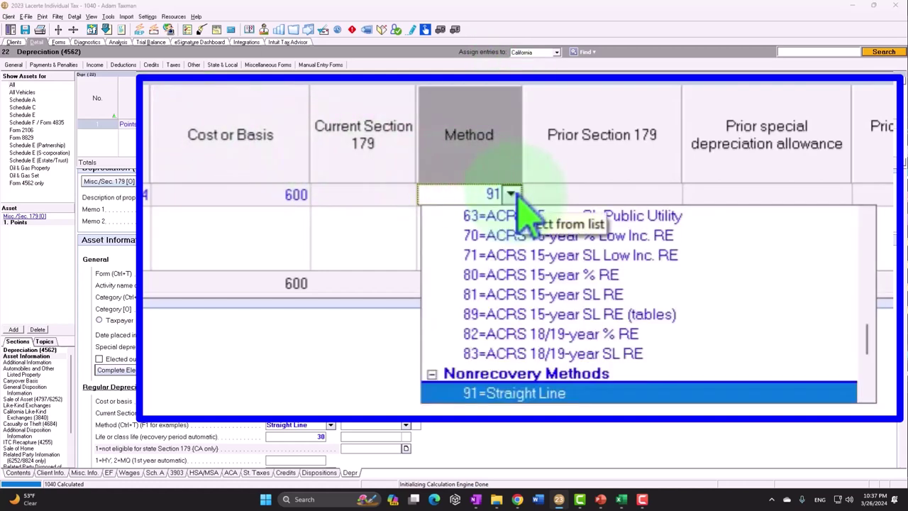
click(516, 194)
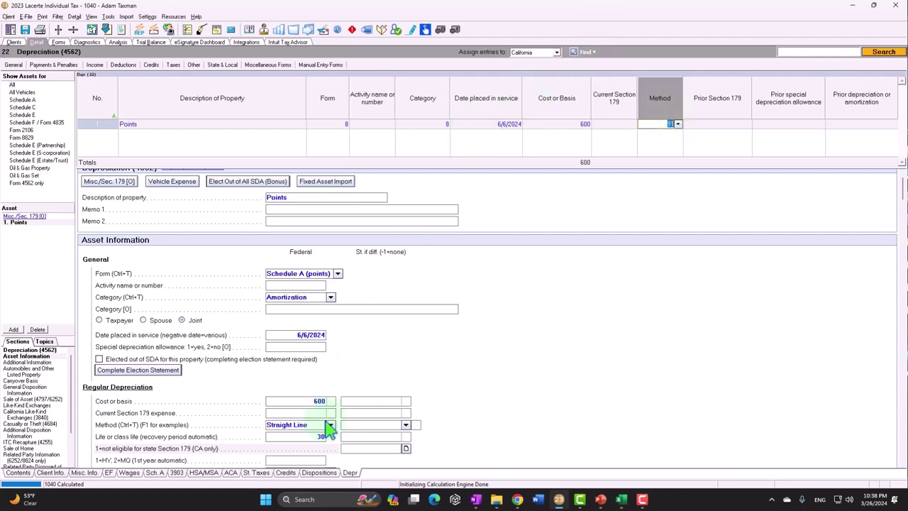
click(317, 436)
scroll(537, 405, down, 3)
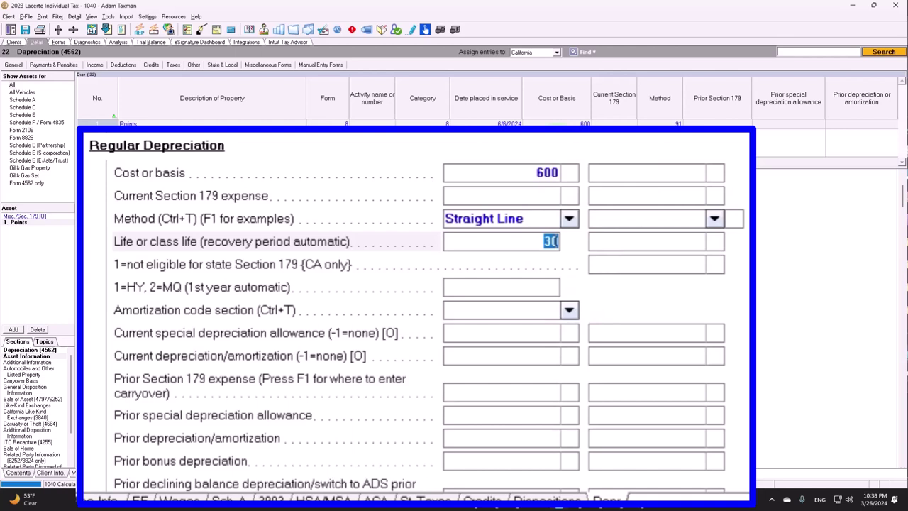
Step: Check the points on Schedule A and view the Regular version of the 2023 federal depreciation schedule
click(58, 42)
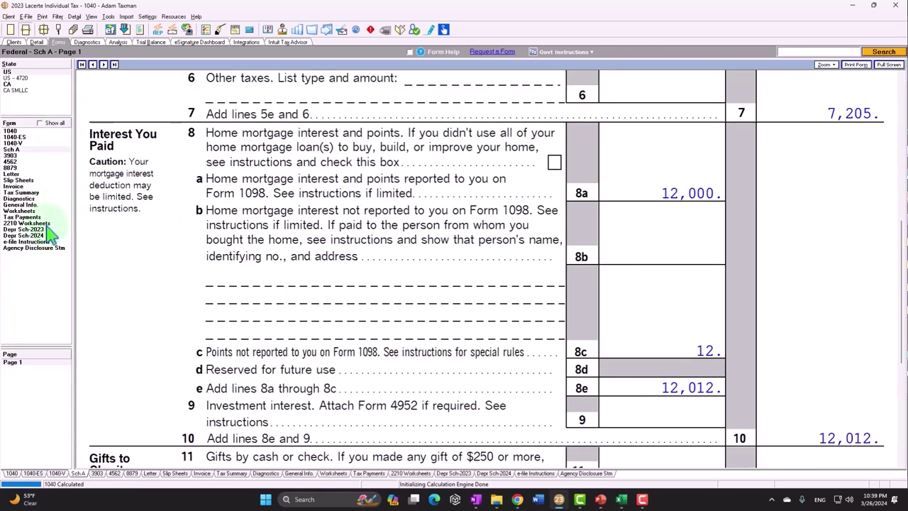
click(31, 213)
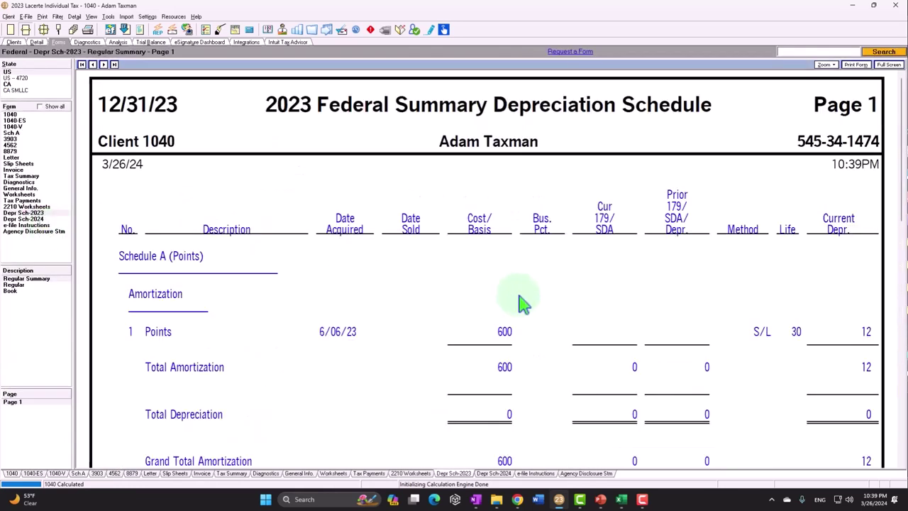
click(20, 286)
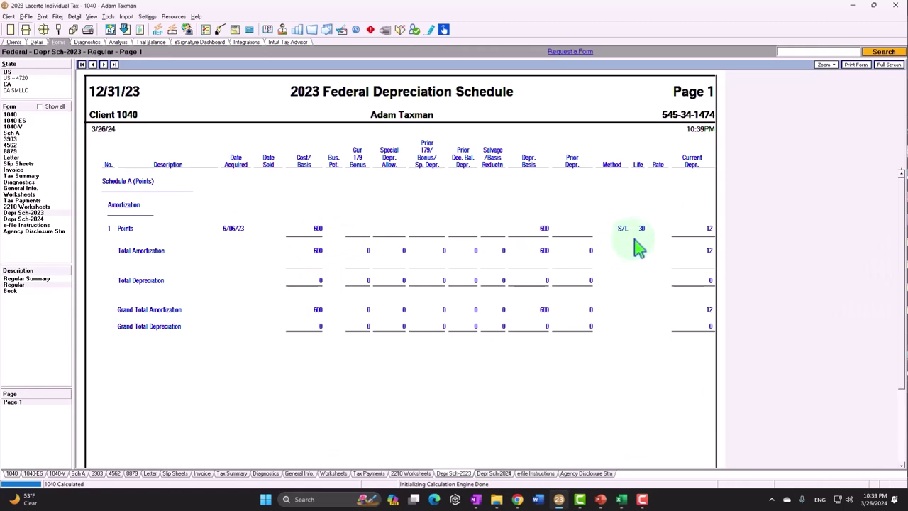
Step: Open Calculator beside the 2023 depreciation schedule and keep it on top of other windows
click(316, 499)
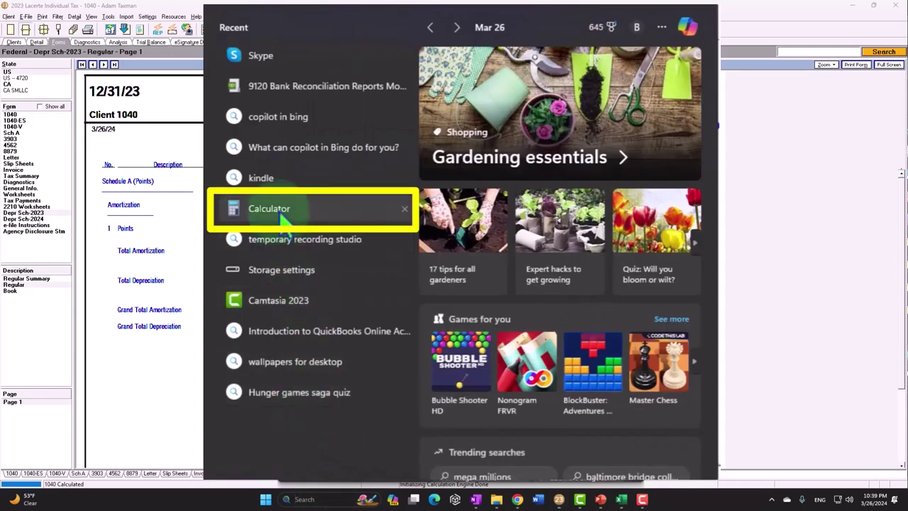
click(285, 220)
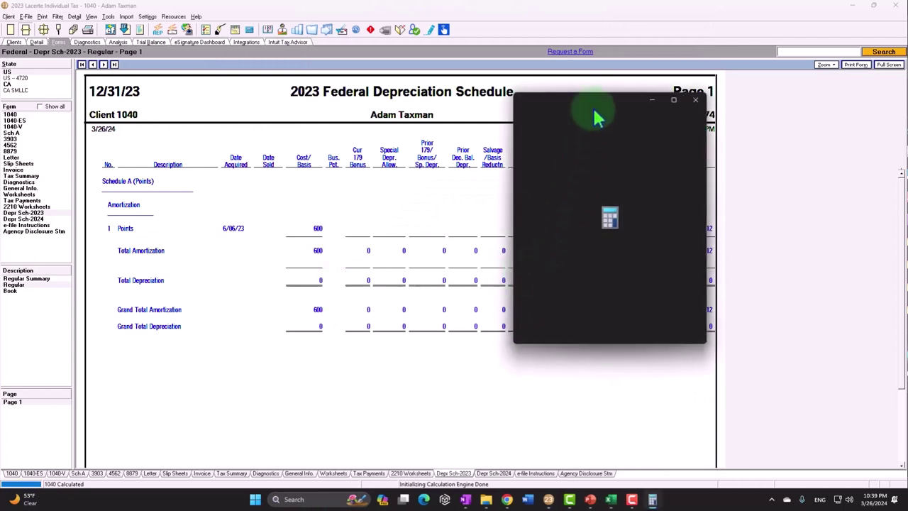
drag(594, 112, 738, 204)
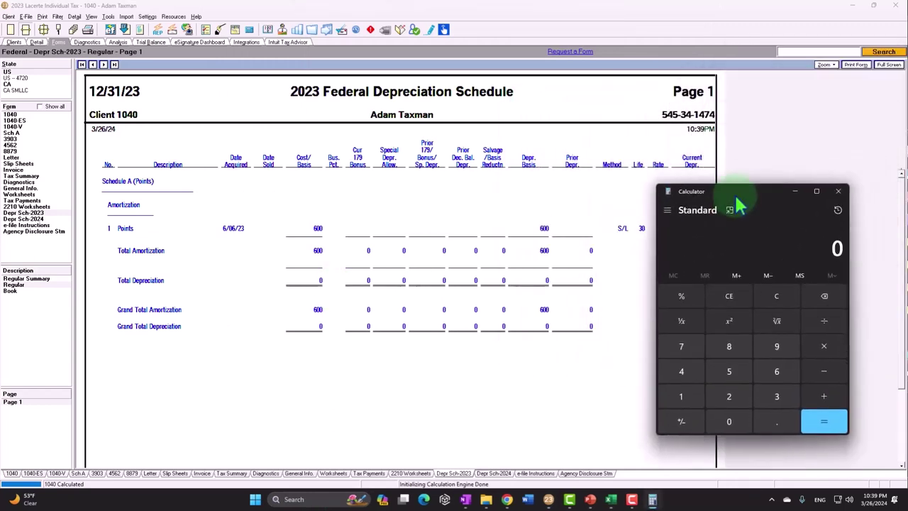
click(731, 210)
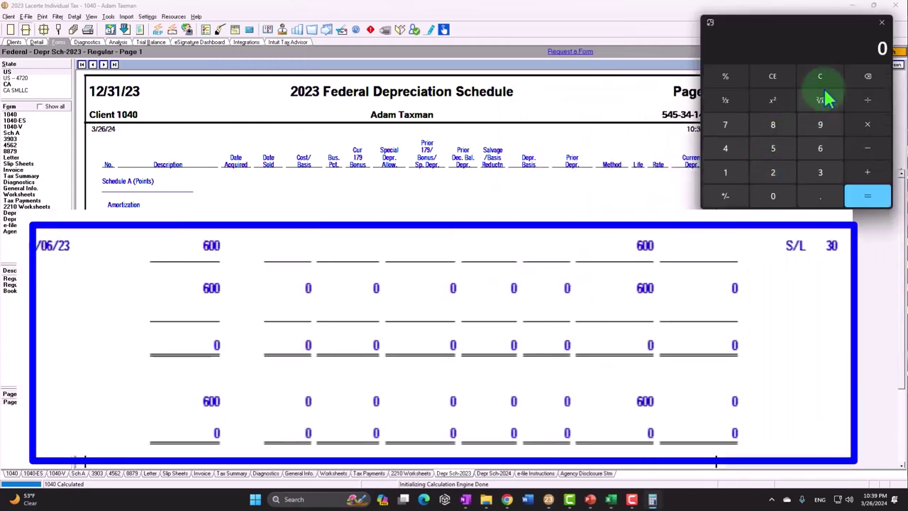
Step: Calculate a half year of points amortization by dividing 600 by 30 and the result by 2
text(600)
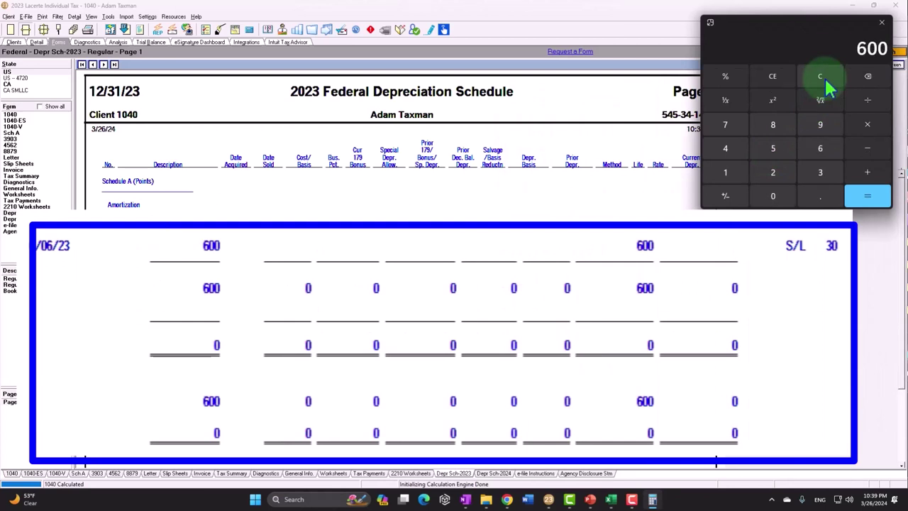
text(/30)
key(Return)
text(/2)
key(Return)
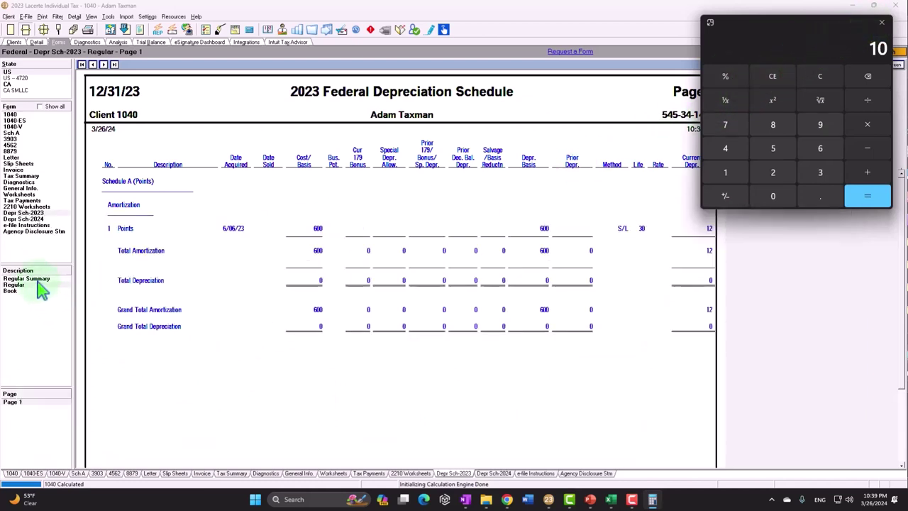
Step: Review the points amortization on the 2024 federal depreciation schedule and take Calculator off always-on-top mode
click(35, 220)
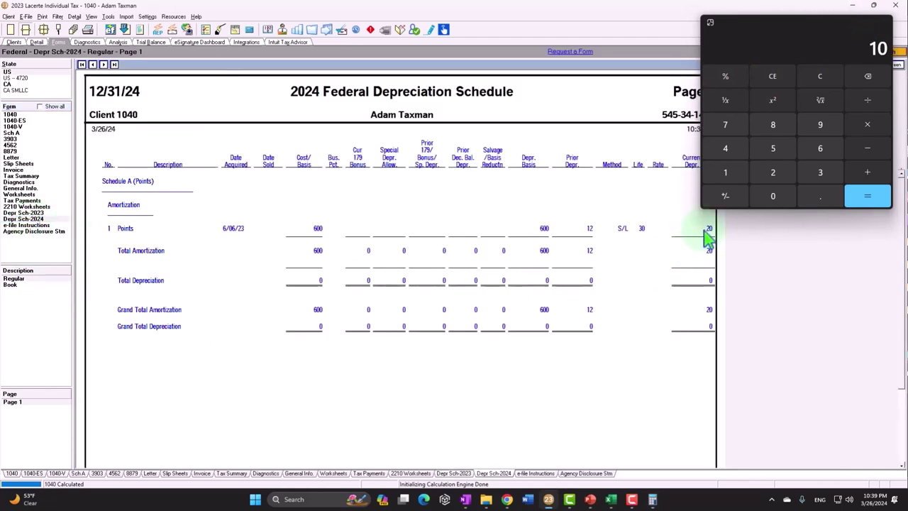
click(711, 23)
click(769, 142)
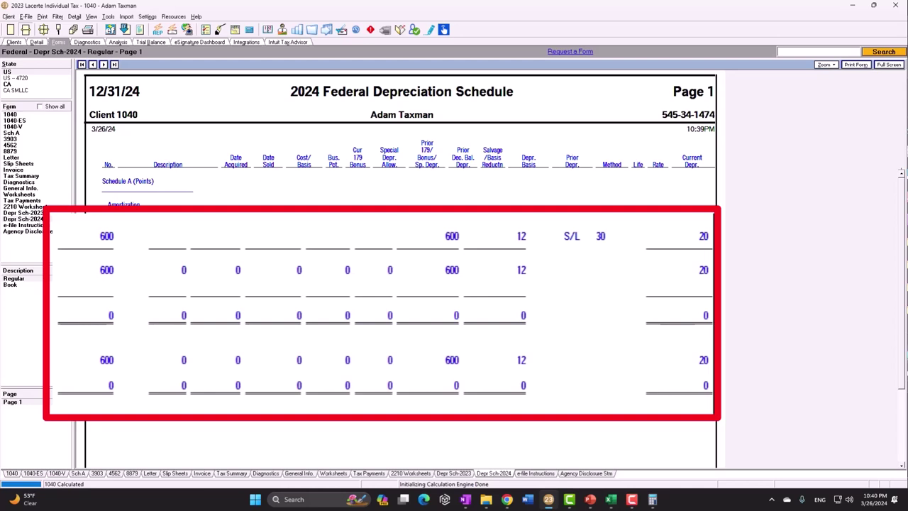
click(99, 270)
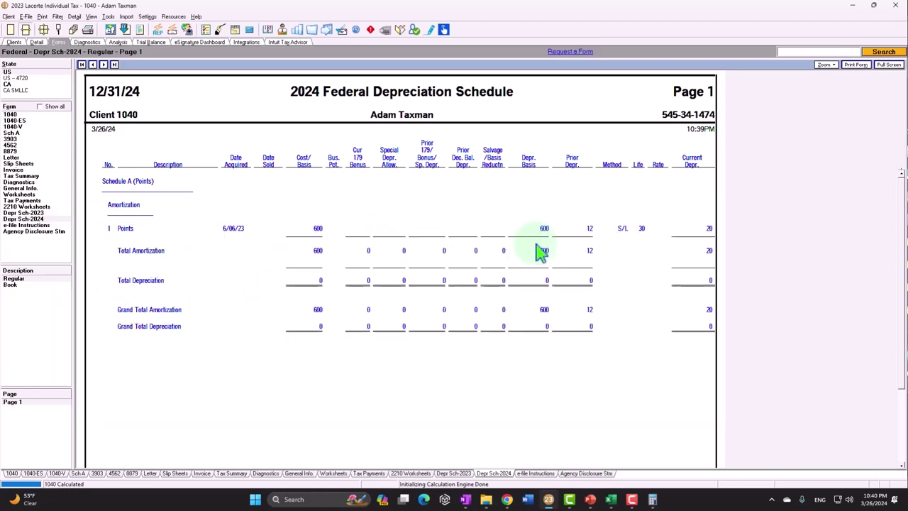
Step: Review the taxes paid on Schedule A, and open the Itemized Deductions (Sch. A) screen in the detail input
click(28, 134)
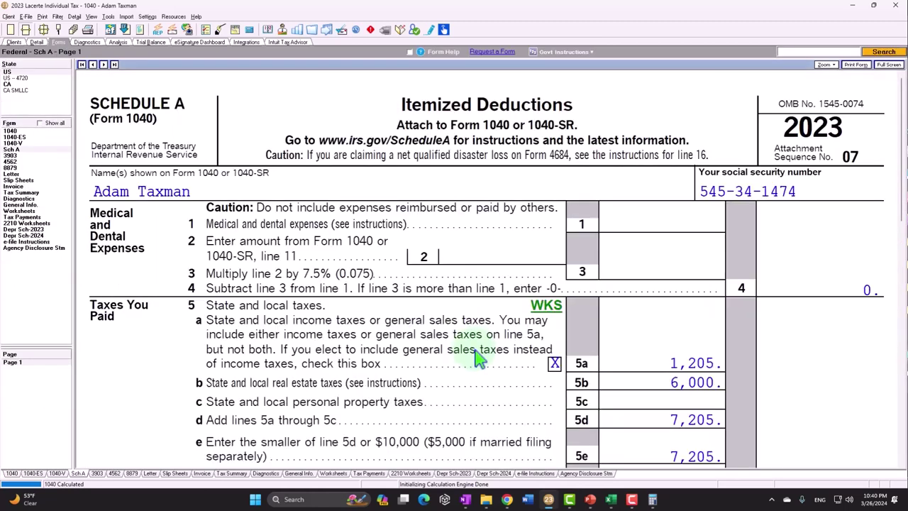
scroll(478, 357, down, 3)
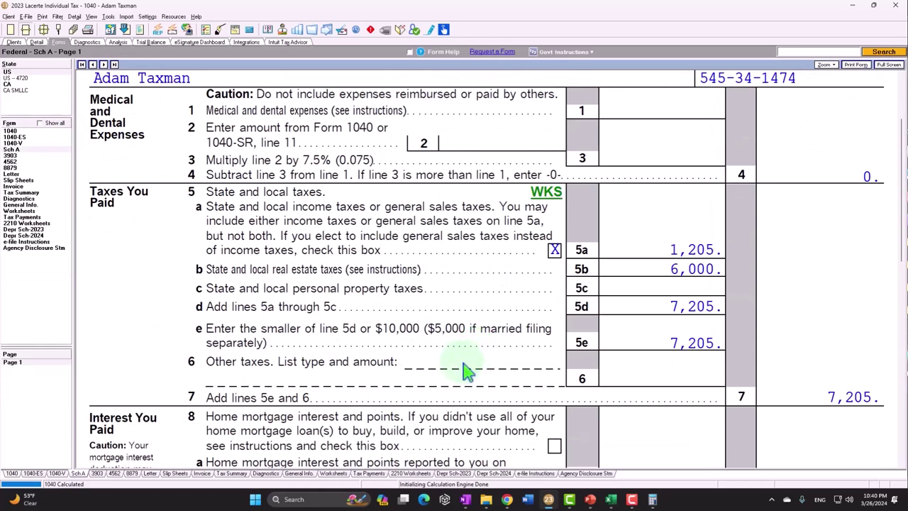
click(36, 43)
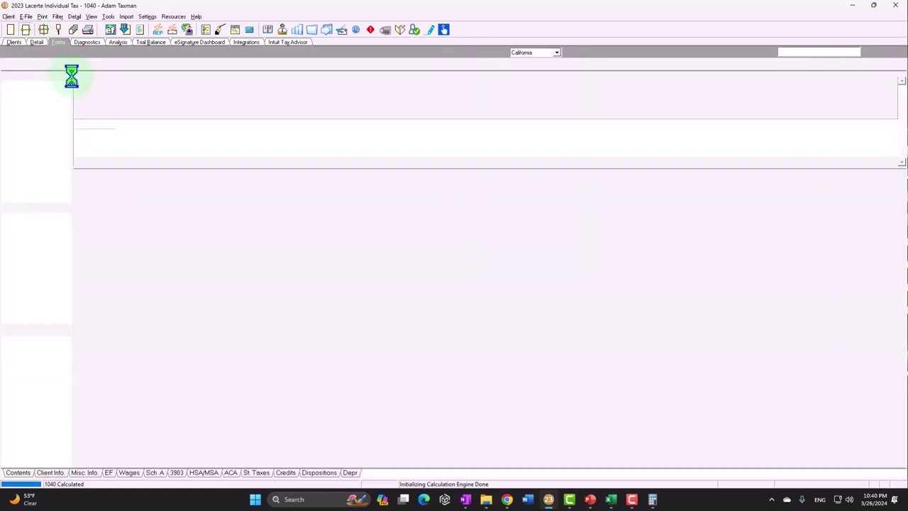
click(127, 65)
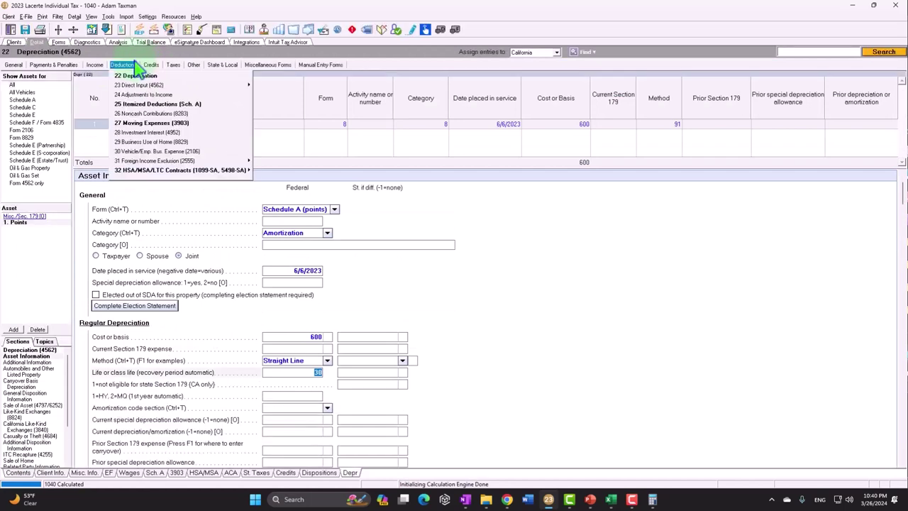
click(137, 69)
click(94, 66)
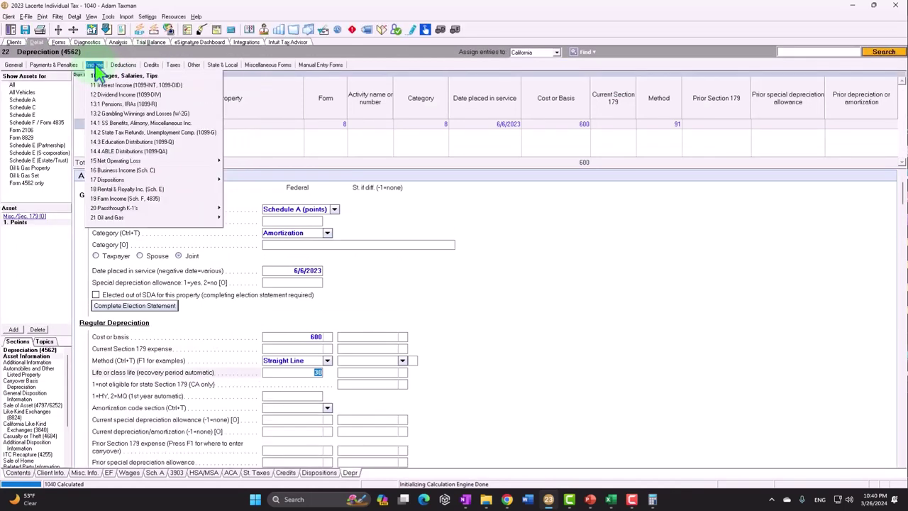
click(122, 65)
click(123, 64)
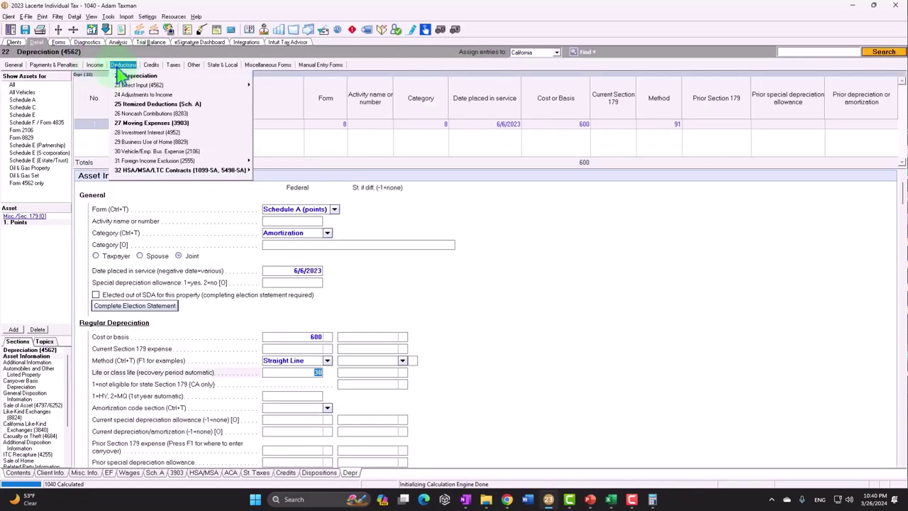
click(156, 105)
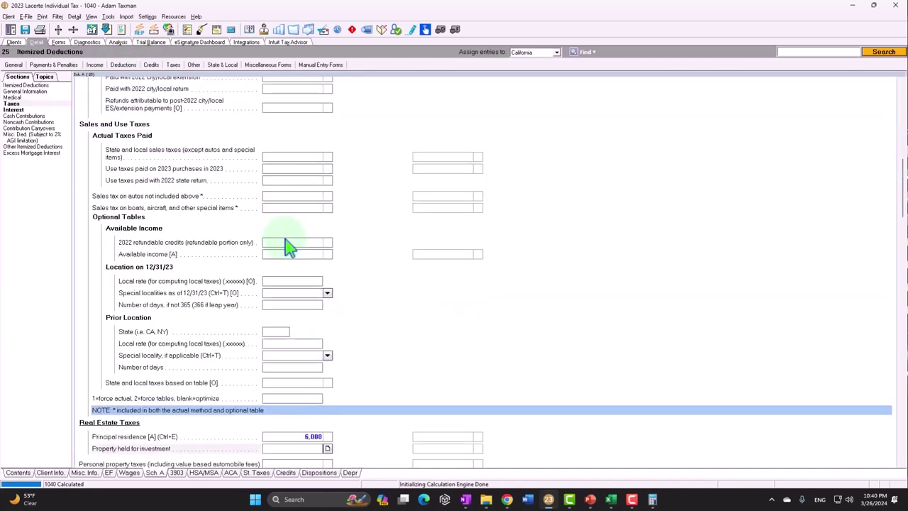
Step: Examine the real estate taxes, home mortgage interest, points not on Form 1098 and investment interest entries on Itemized Deductions
scroll(287, 245, down, 5)
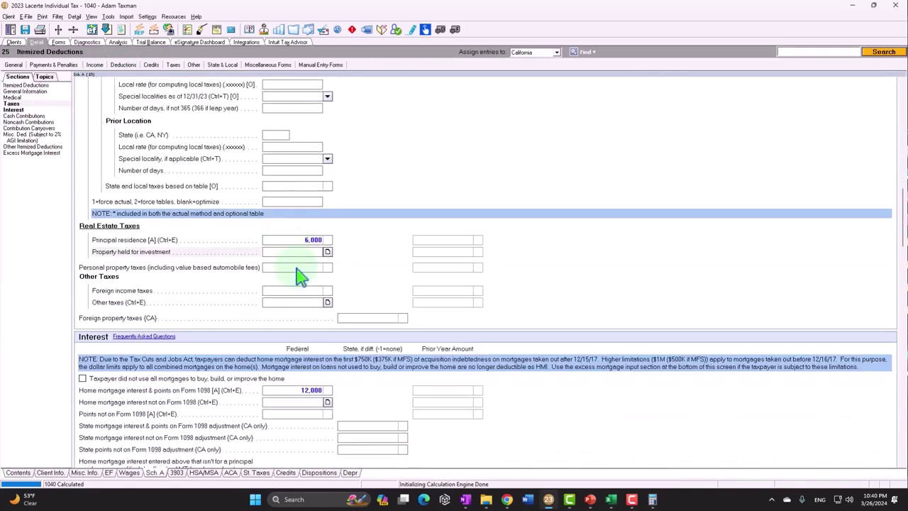
scroll(298, 276, down, 3)
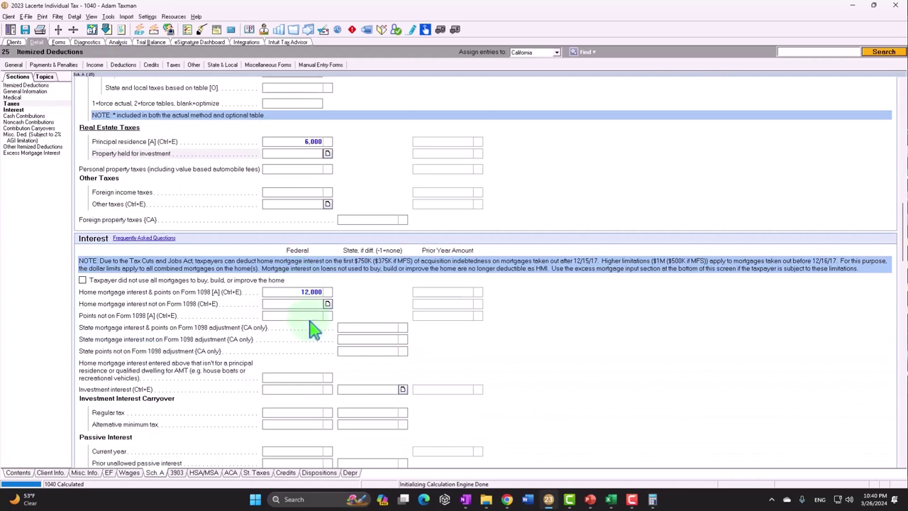
click(300, 318)
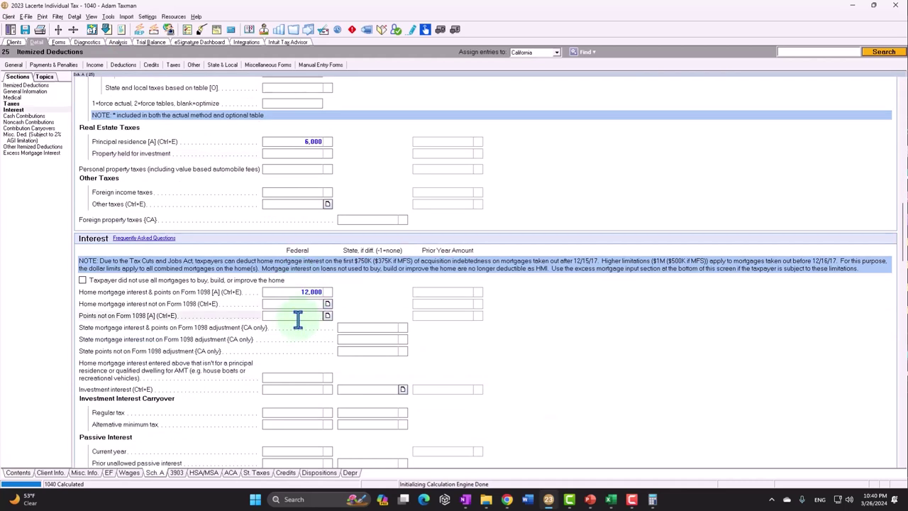
scroll(298, 319, down, 1)
scroll(539, 320, down, 1)
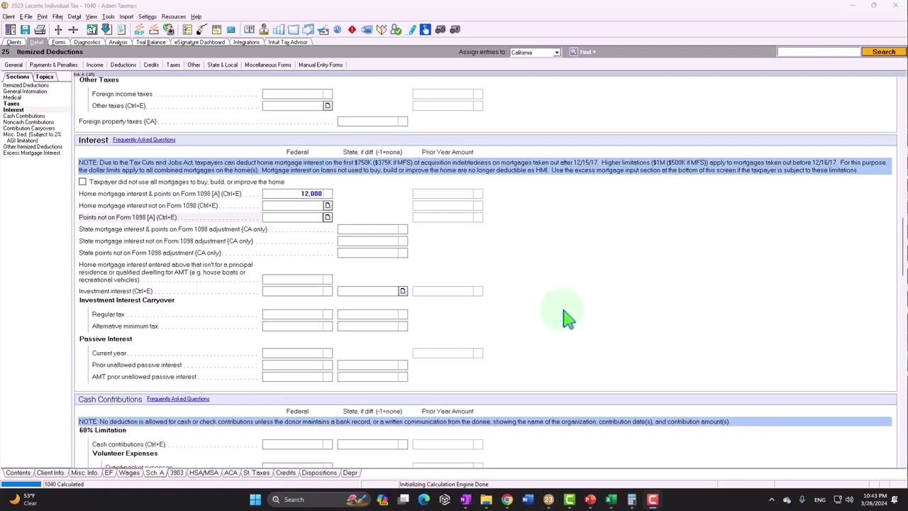
click(290, 292)
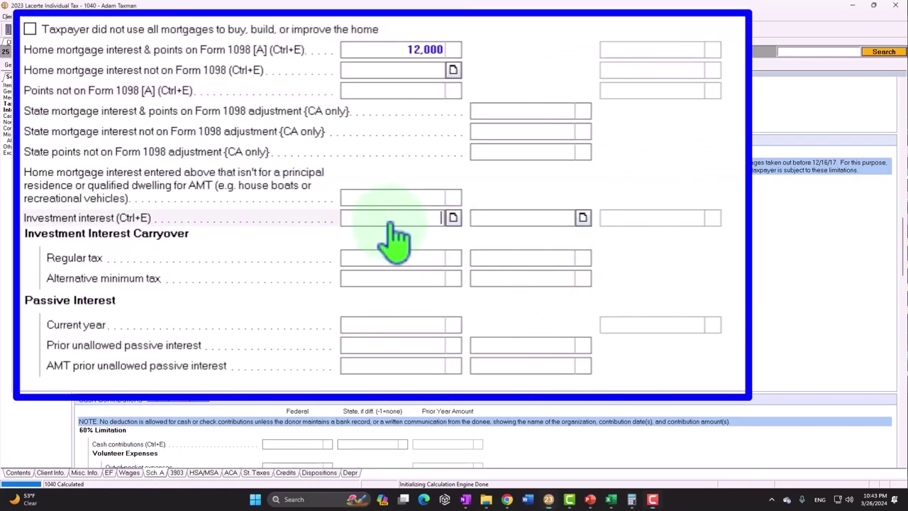